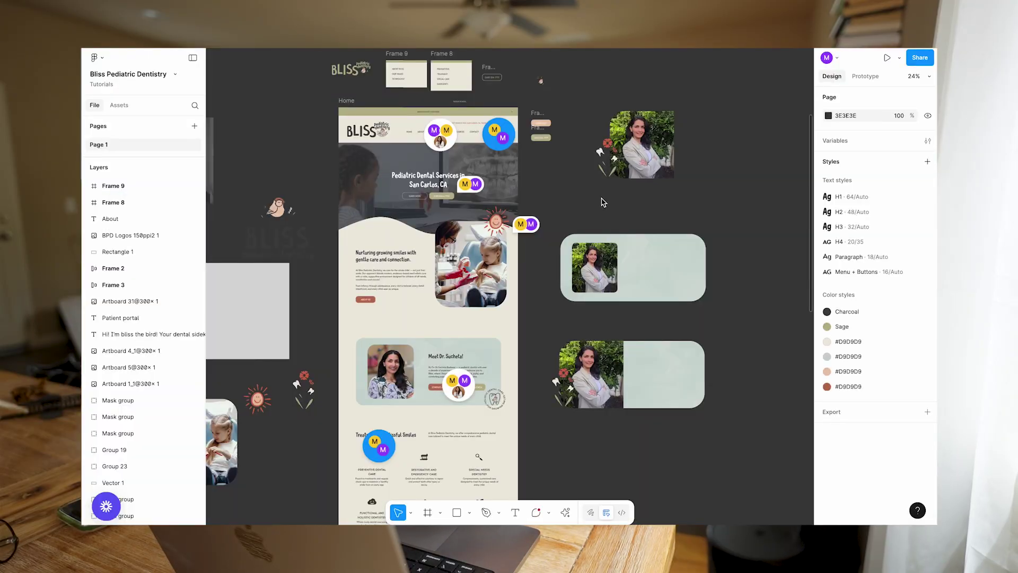
Scroll through the Bliss homepage in the editor and dismiss the Publish prompt.
scroll(603, 200, up, 5)
scroll(602, 200, down, 5)
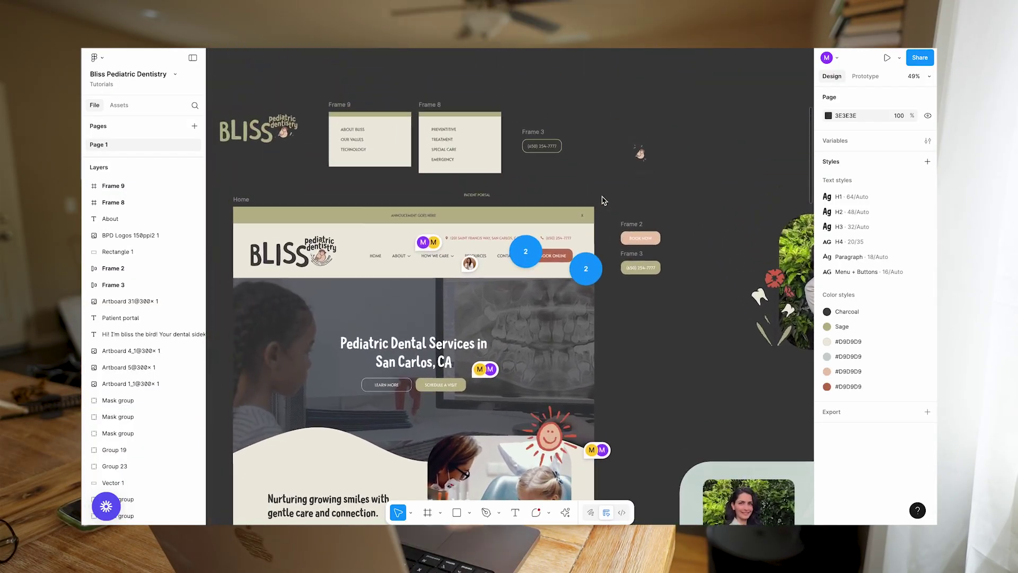
scroll(603, 200, down, 3)
scroll(602, 200, down, 15)
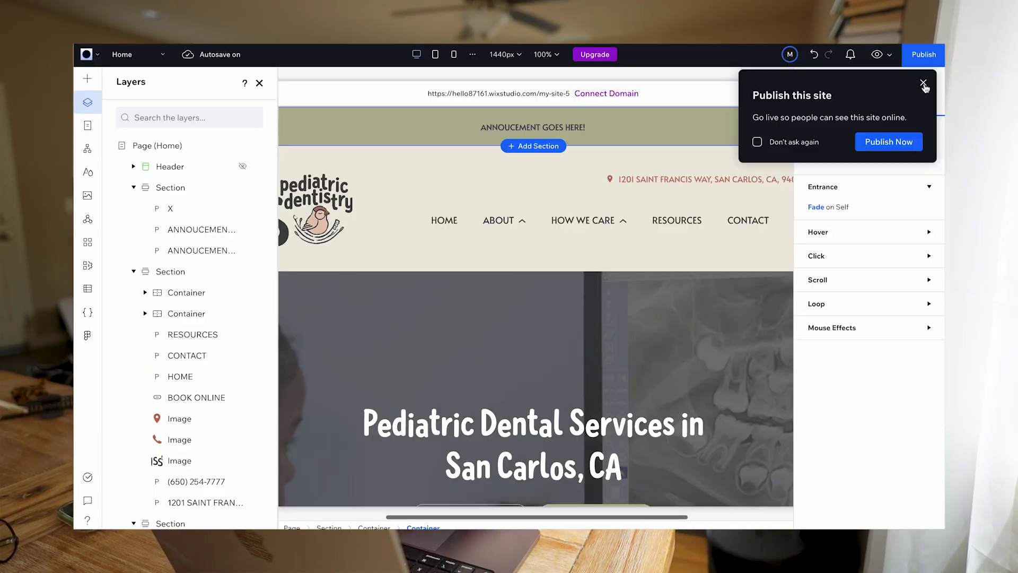
click(922, 81)
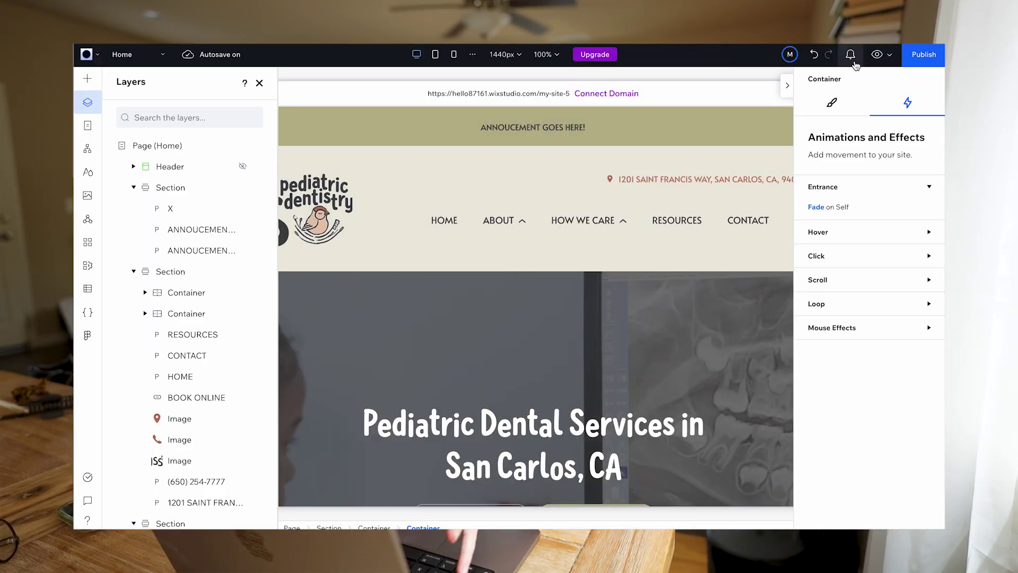
Preview the Bliss homepage down to the Nurturing growing smiles section.
click(877, 55)
scroll(858, 177, down, 6)
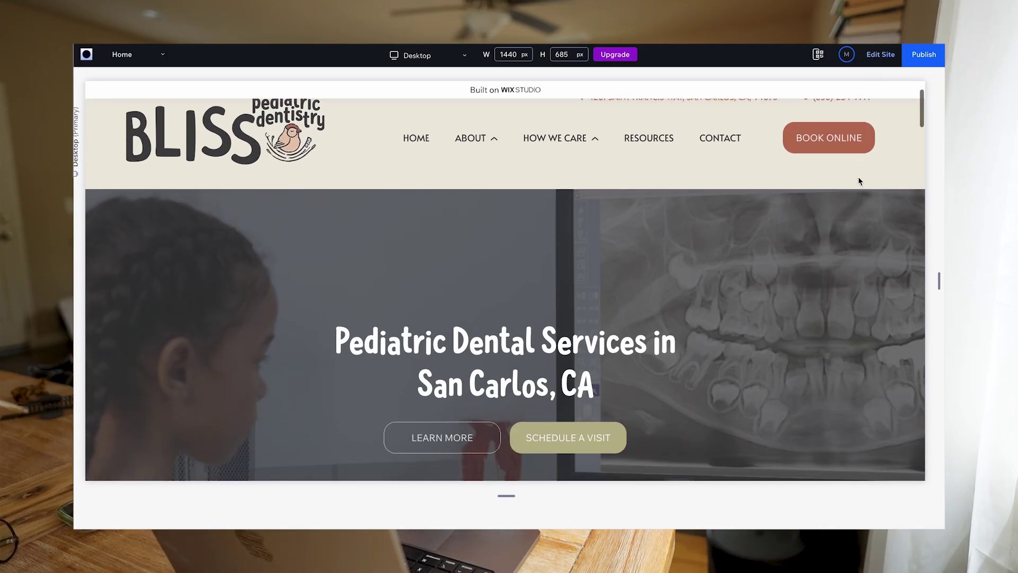
scroll(859, 178, down, 3)
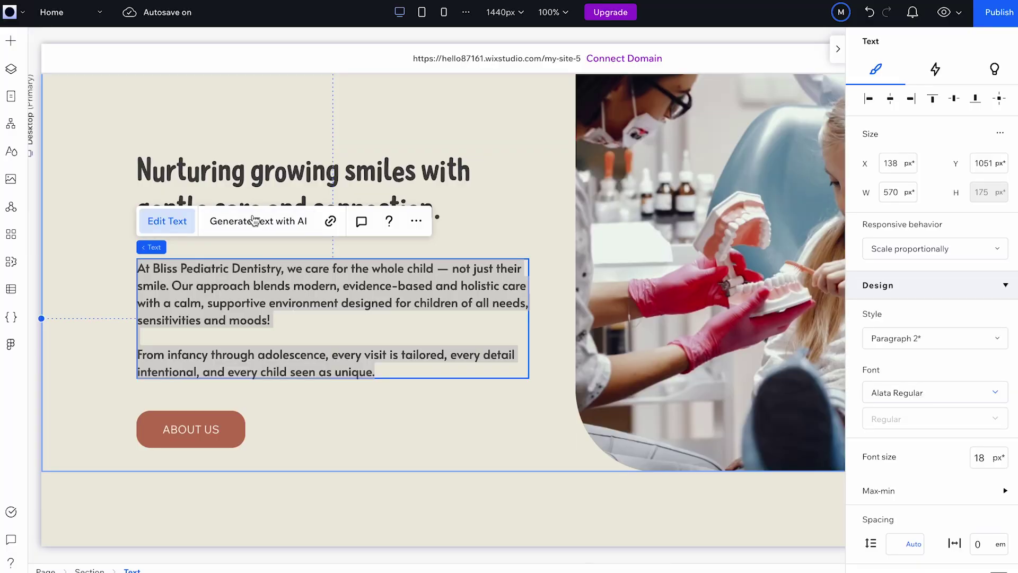
Generate AI paragraph options for the welcome text about Bliss's holistic approach.
click(255, 221)
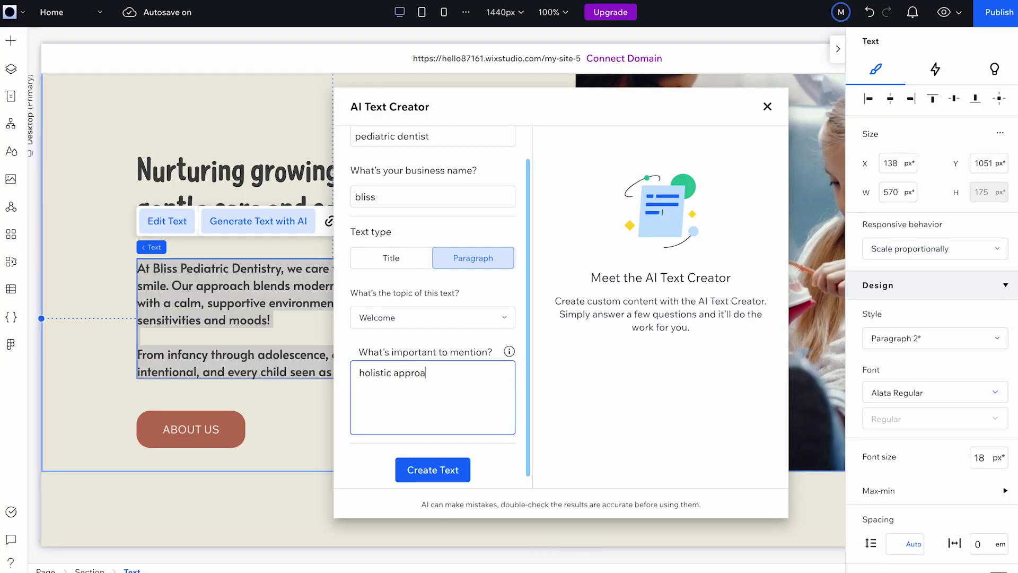
click(430, 467)
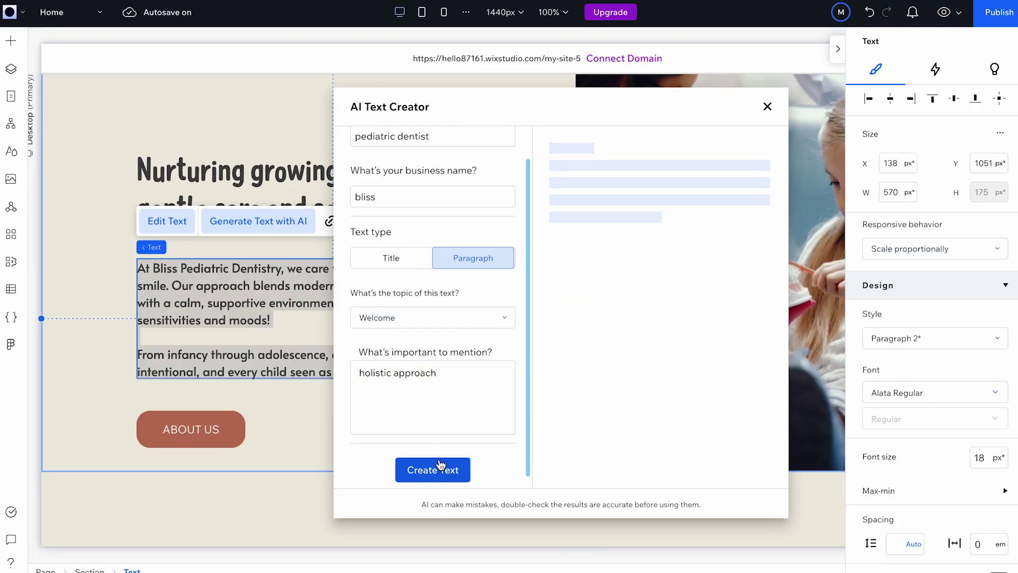
scroll(664, 243, down, 3)
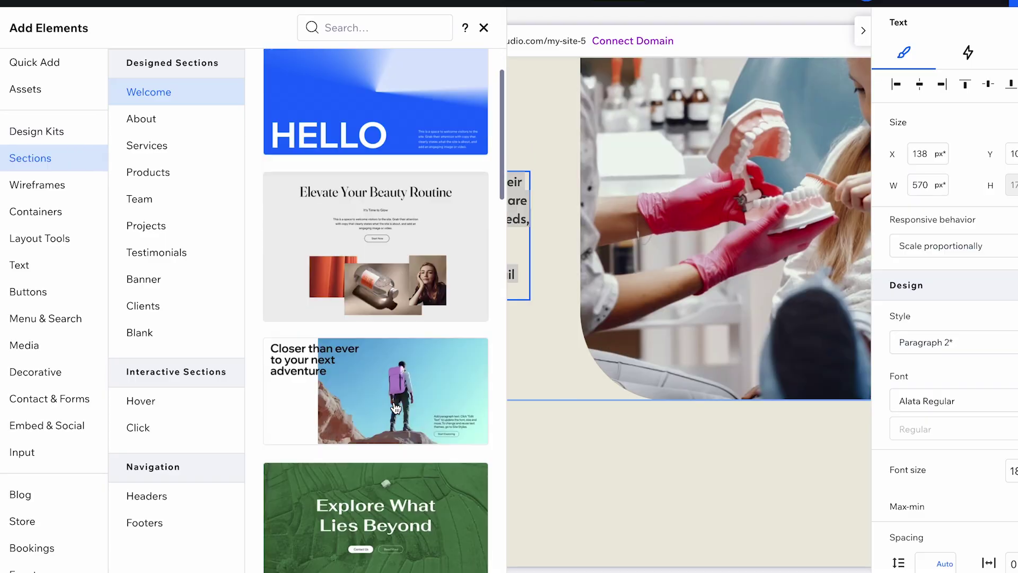
Move down to the Treatments for Blissful Smiles section and select its tooth icon.
scroll(396, 409, down, 5)
scroll(395, 409, down, 5)
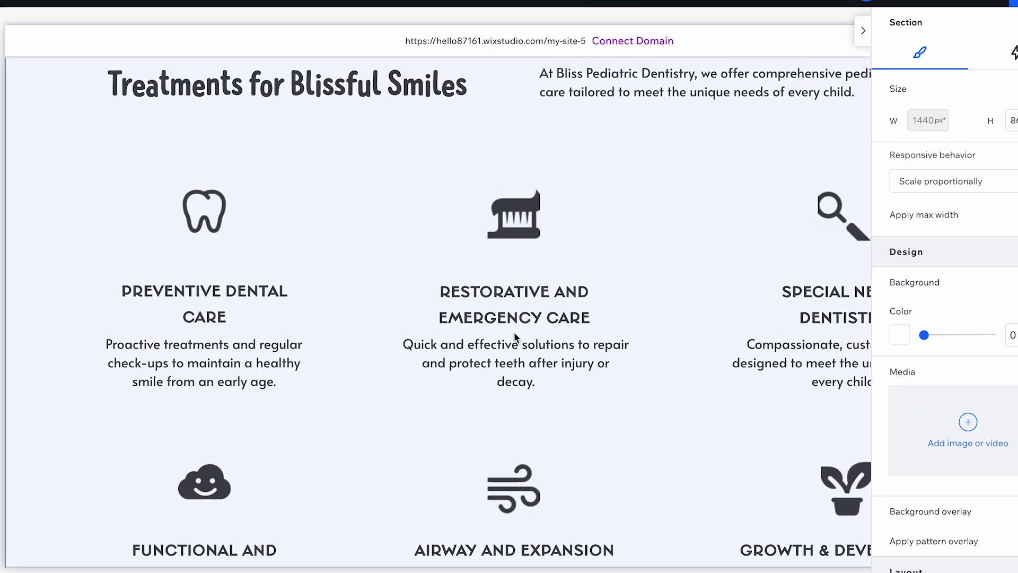
click(204, 211)
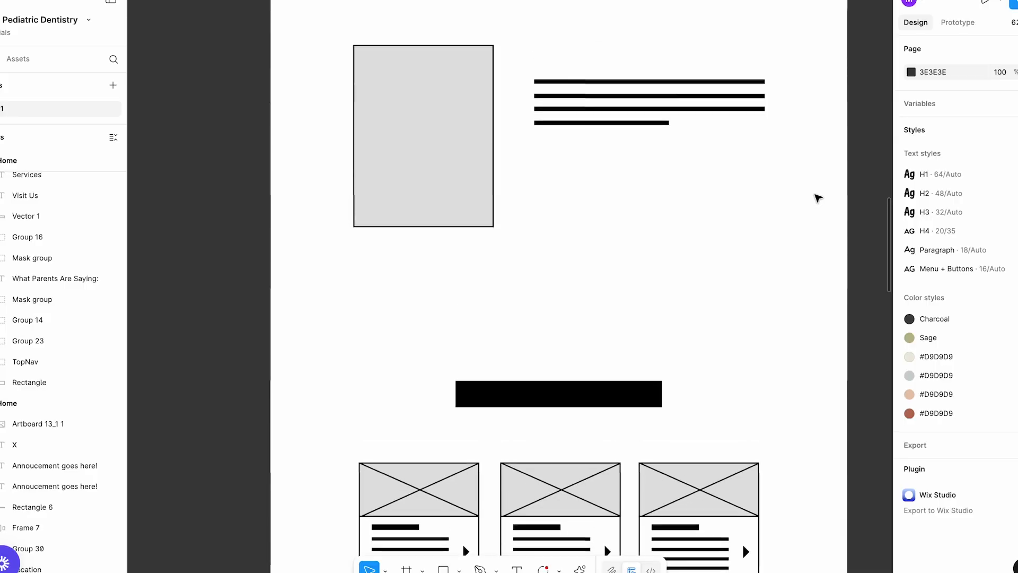
Scroll the live Bliss site from the hero down to the Why Families Choose Bliss section.
scroll(817, 198, up, 15)
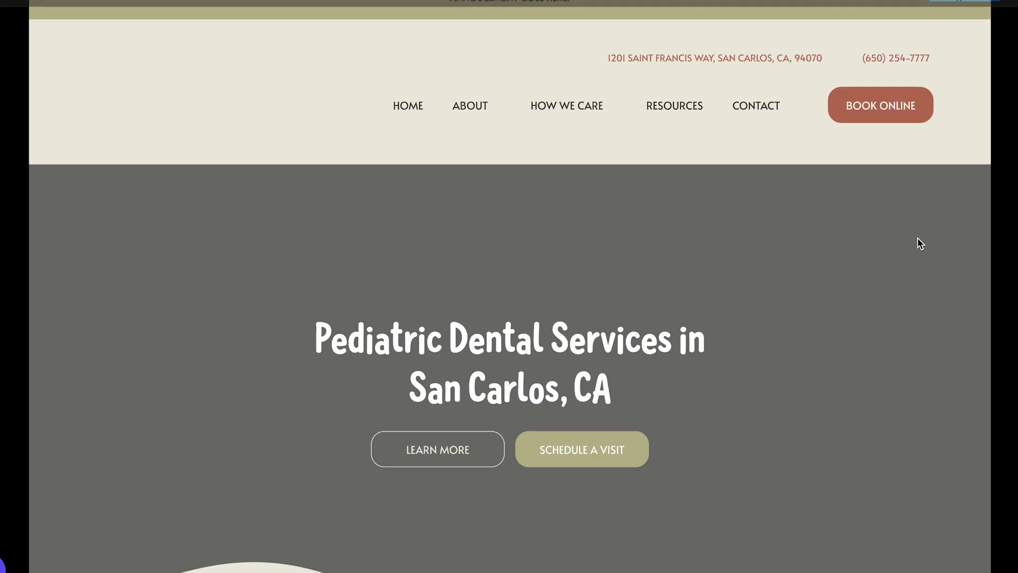
scroll(984, 355, down, 1)
scroll(982, 359, down, 20)
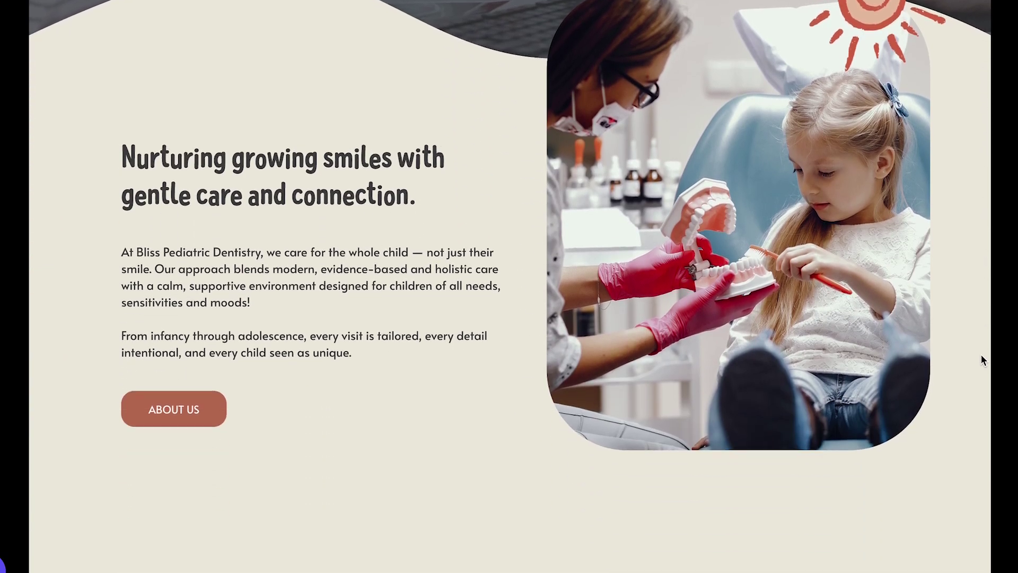
scroll(982, 355, down, 5)
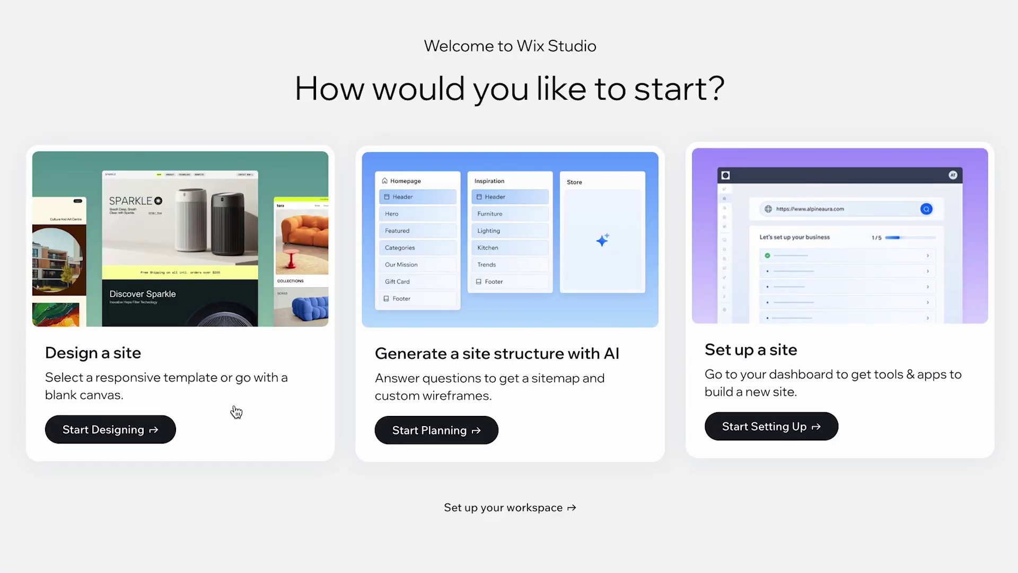
Plan an AI site structure for a Pediatric Dentist business with Professional and Playful tones.
click(457, 438)
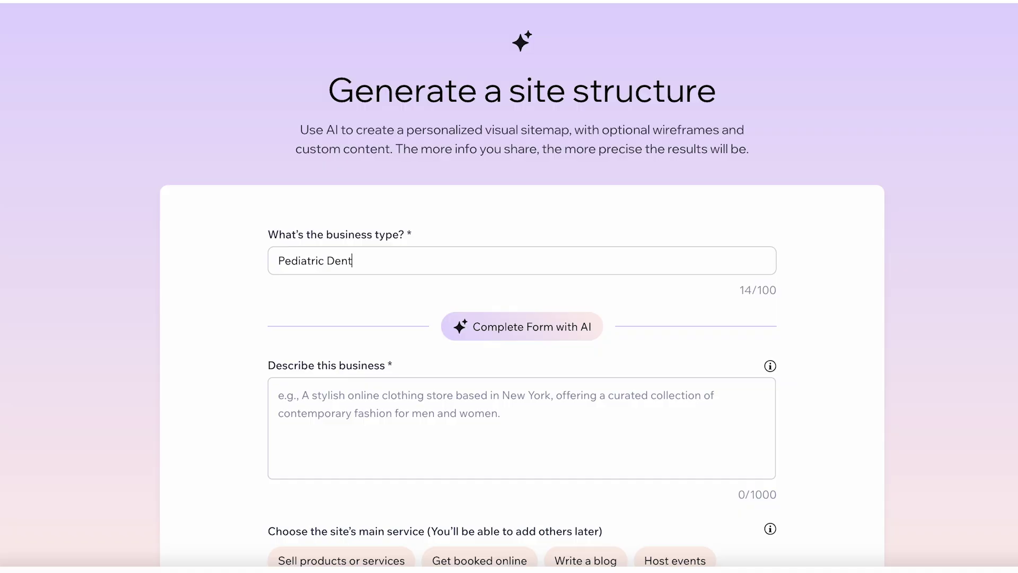
click(448, 274)
scroll(447, 275, down, 3)
click(527, 450)
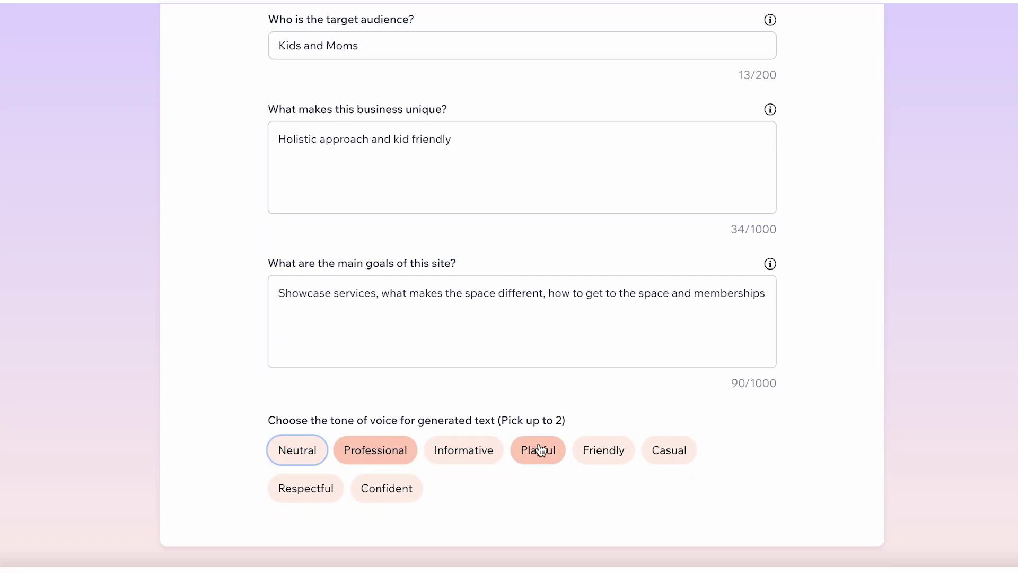
scroll(551, 515, up, 5)
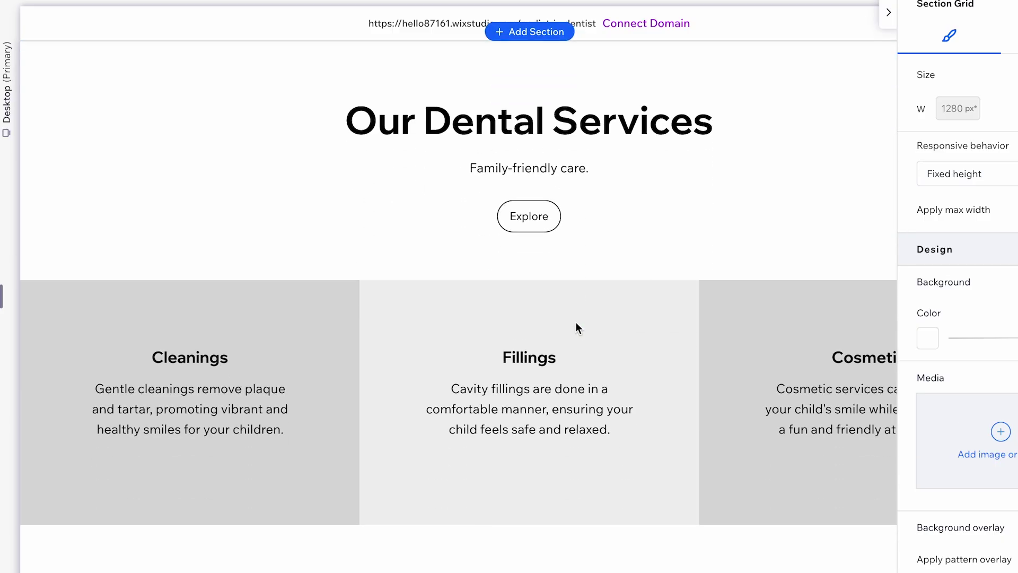
Scroll through the AI-generated pediatric dentist site to review its sections.
scroll(790, 340, down, 15)
scroll(784, 347, down, 5)
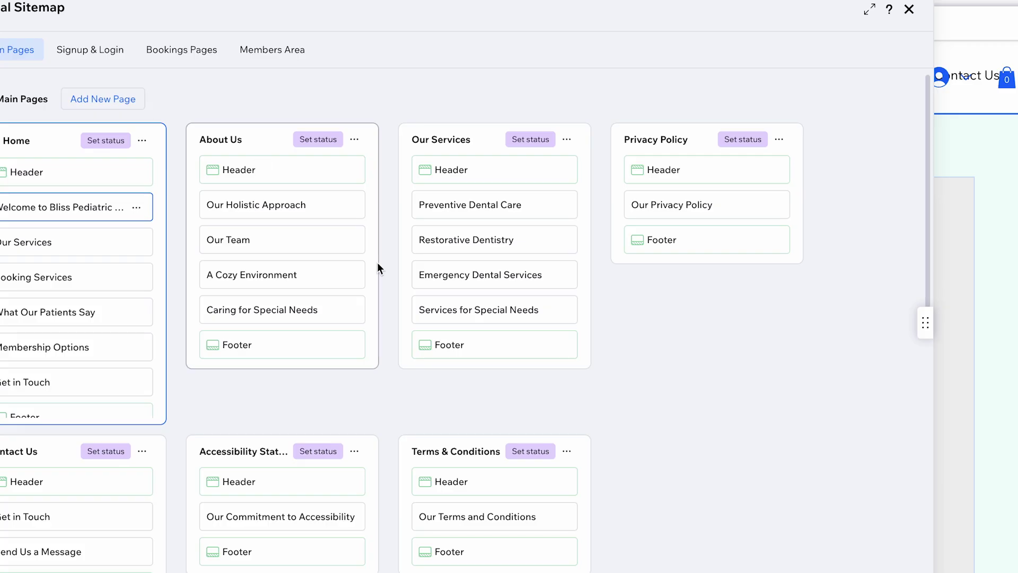
scroll(486, 415, down, 12)
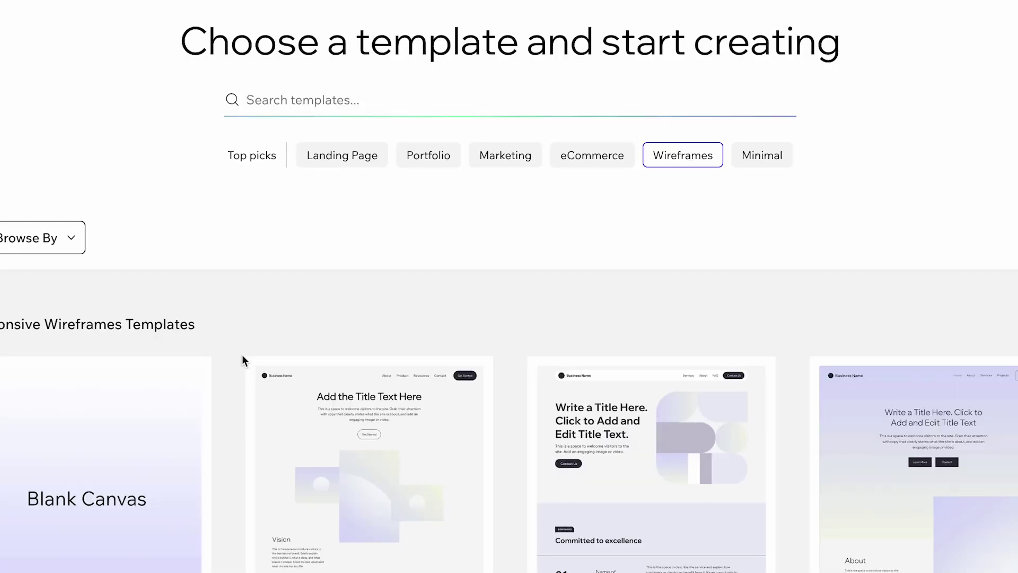
Scroll down the Wireframes template grid to the Portfolio and Services Wireframe templates.
scroll(242, 354, down, 10)
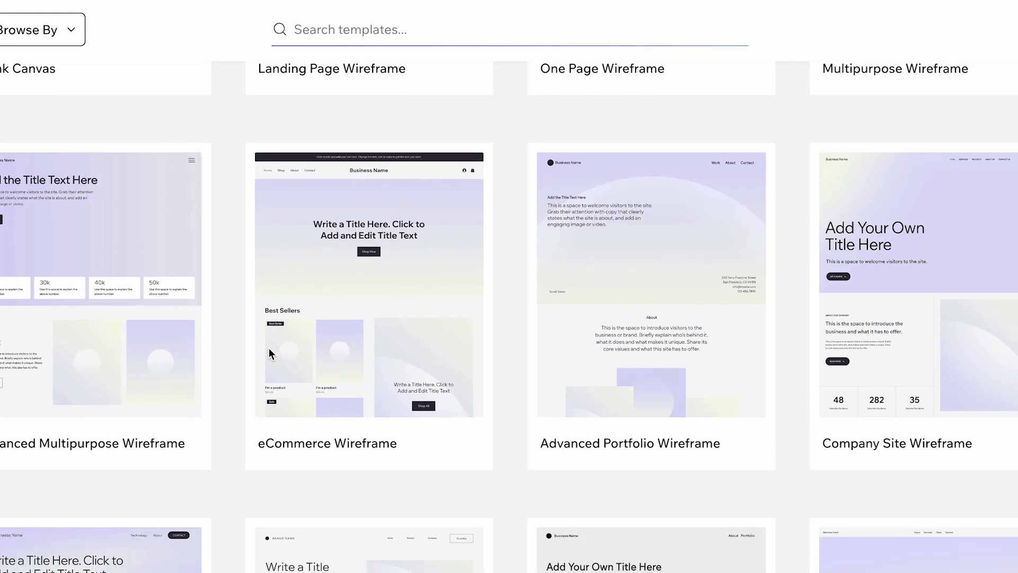
scroll(749, 430, down, 5)
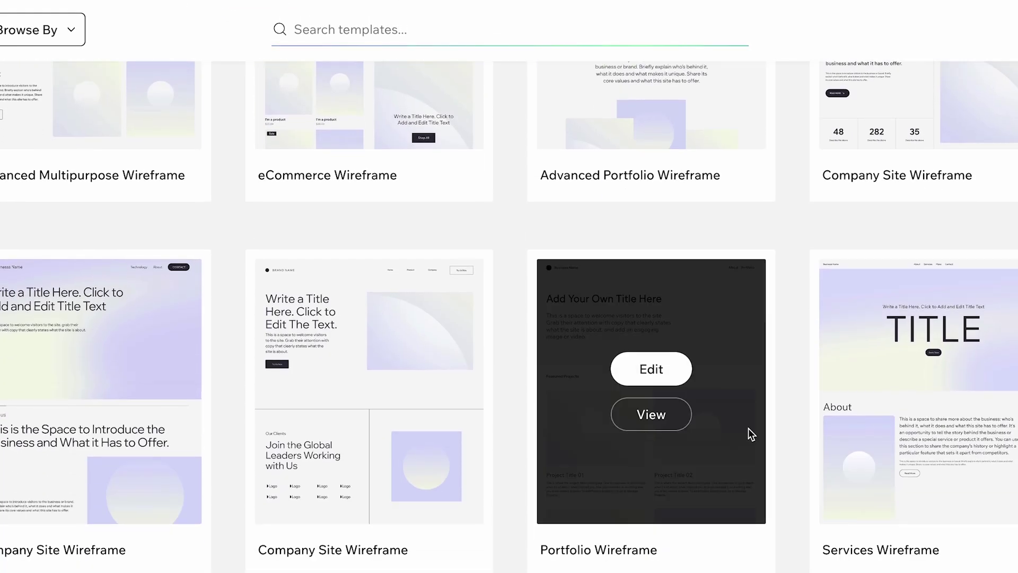
scroll(749, 434, down, 20)
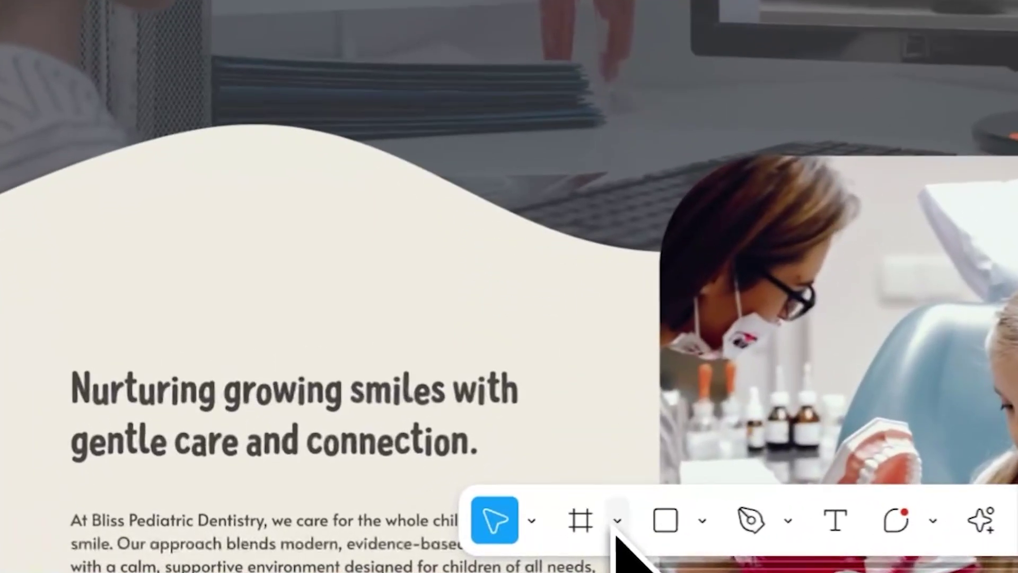
Give the Bliss homepage frame an 8-column stretch layout guide with 20 gutter and 0 margin.
click(407, 547)
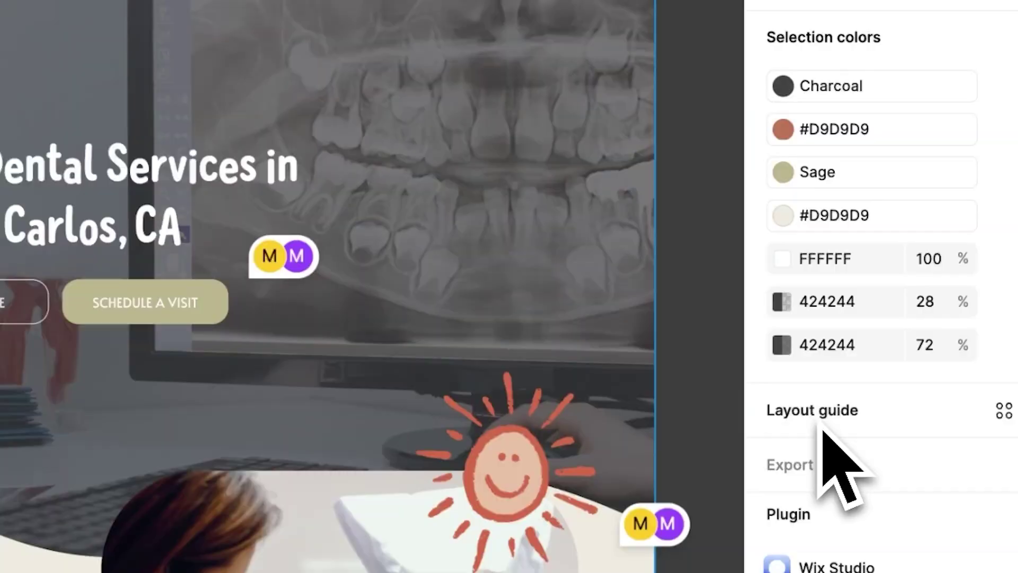
click(844, 419)
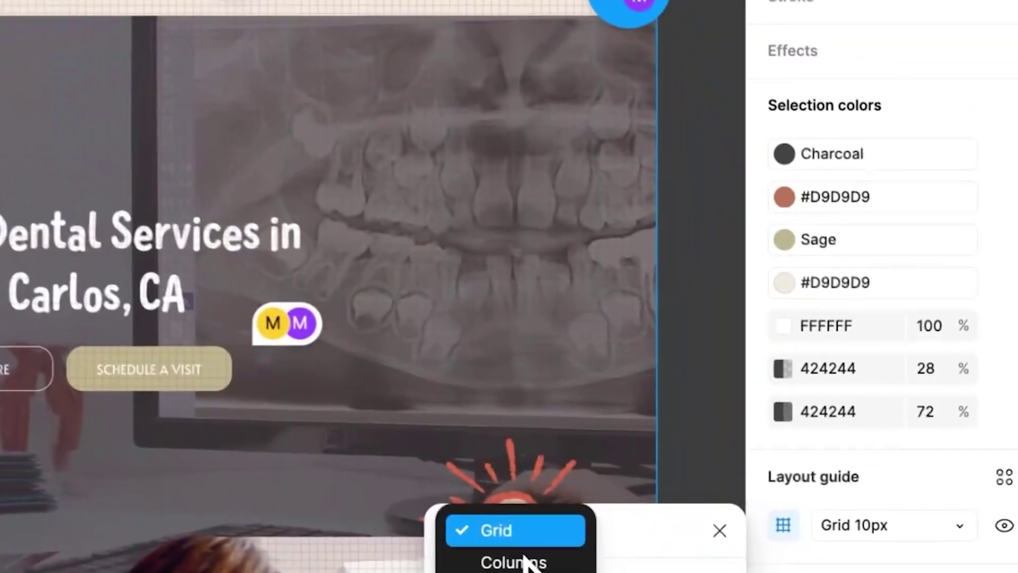
click(790, 572)
click(649, 270)
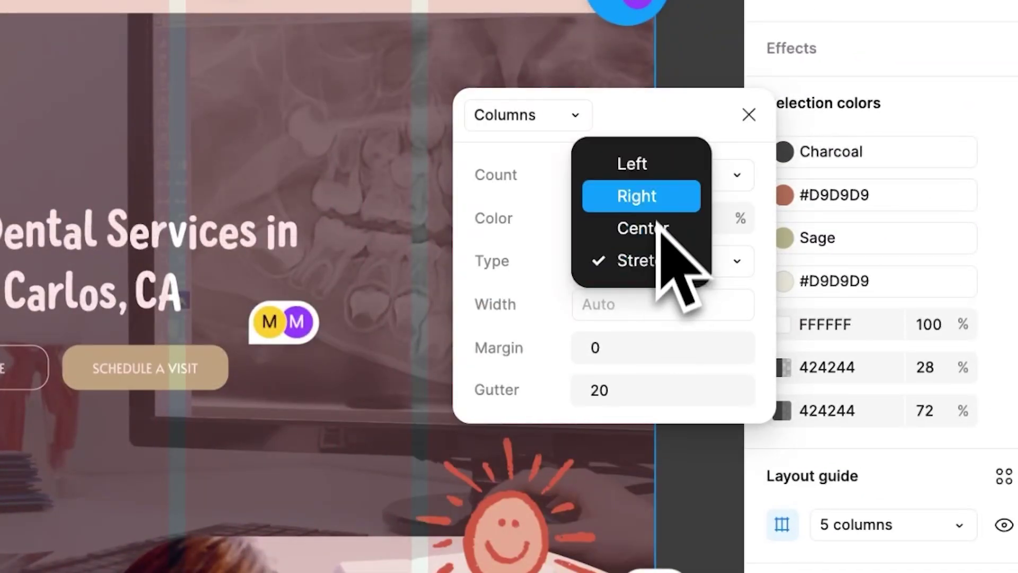
click(748, 283)
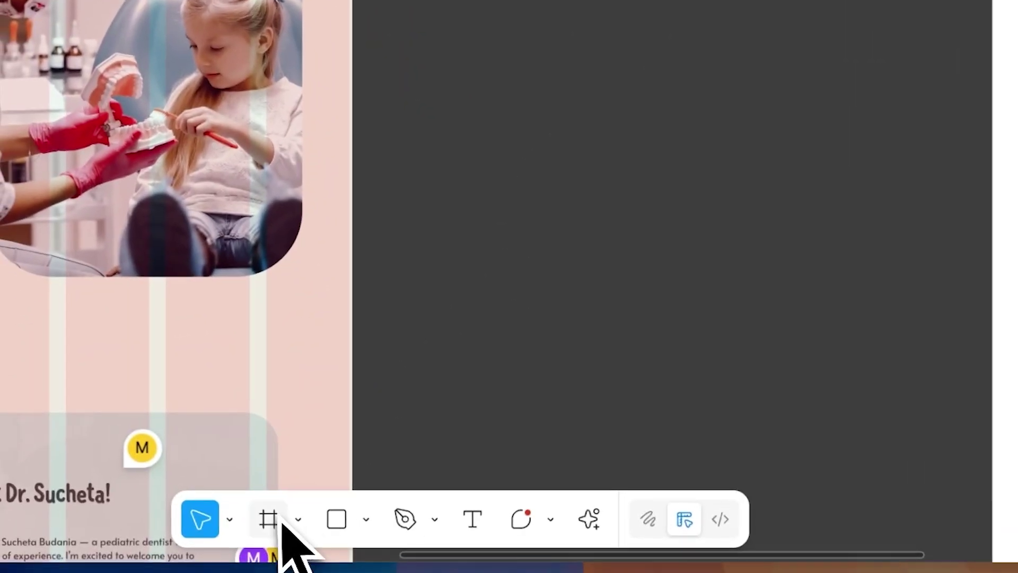
click(268, 519)
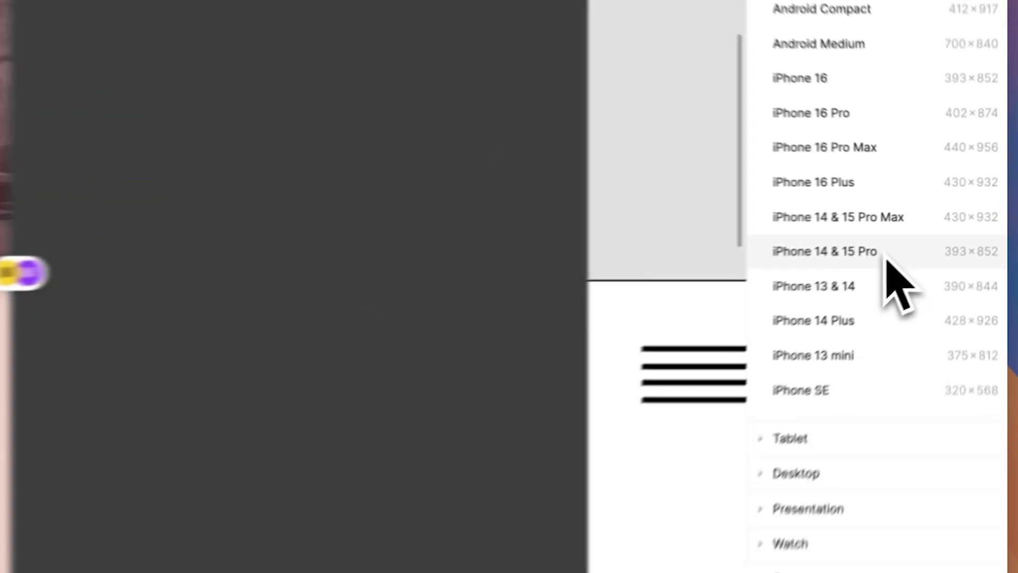
Create an iPhone 14 & 15 Pro frame and give it a columns layout guide.
click(938, 231)
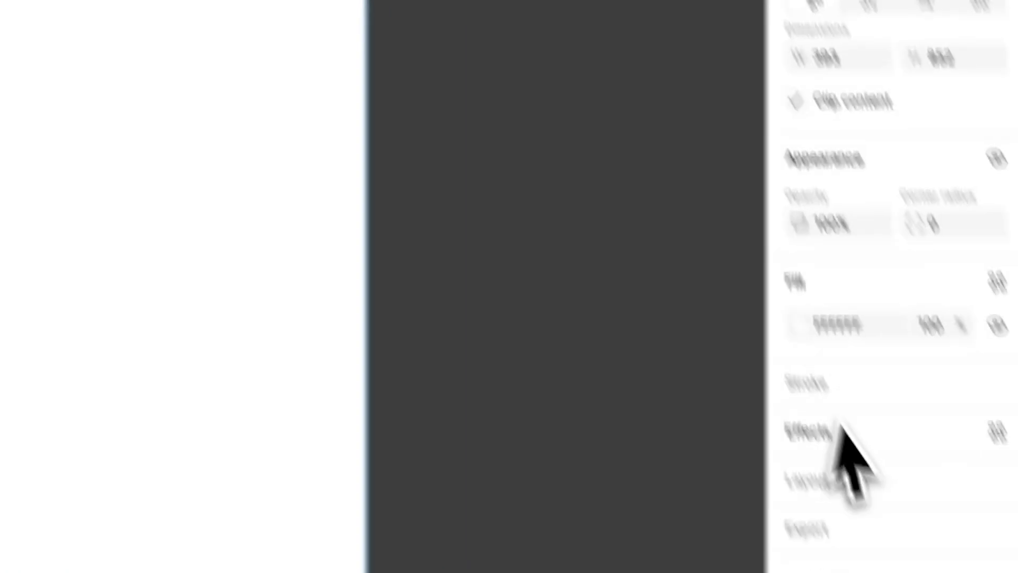
click(982, 390)
click(752, 433)
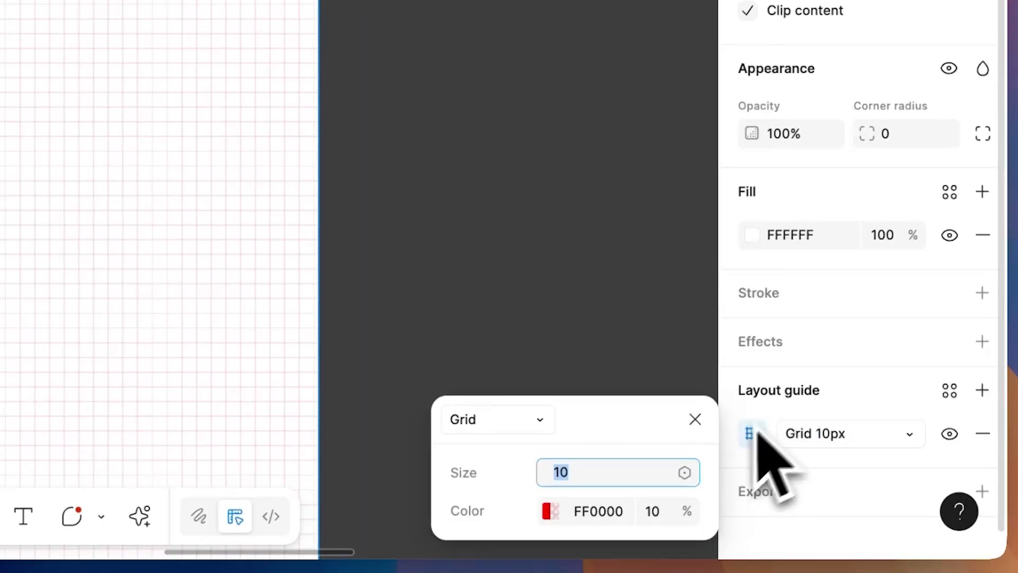
click(897, 435)
click(900, 461)
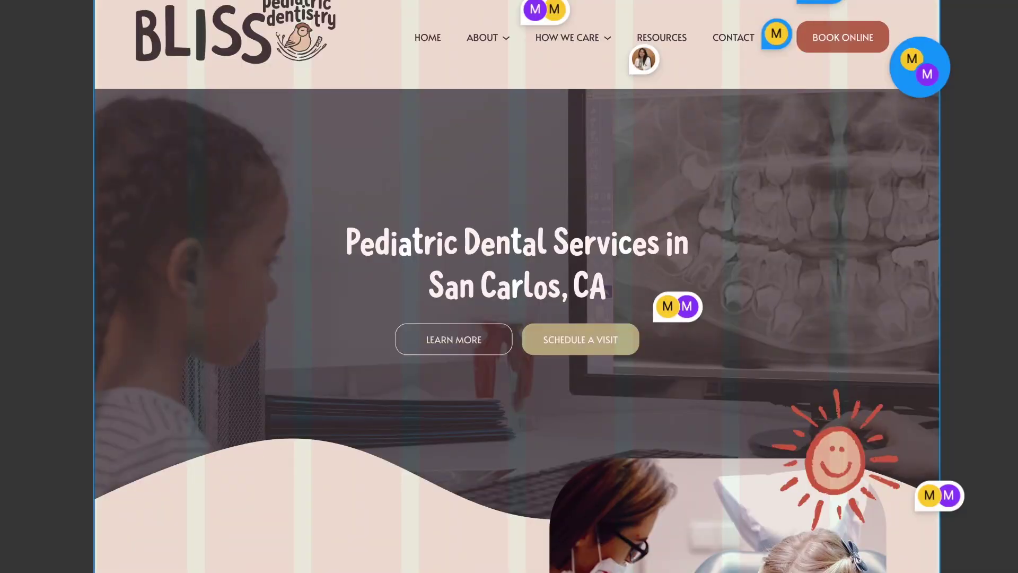
Copy the Bliss Figma file's share link into Wix Studio's Import from Figma panel.
scroll(531, 287, down, 10)
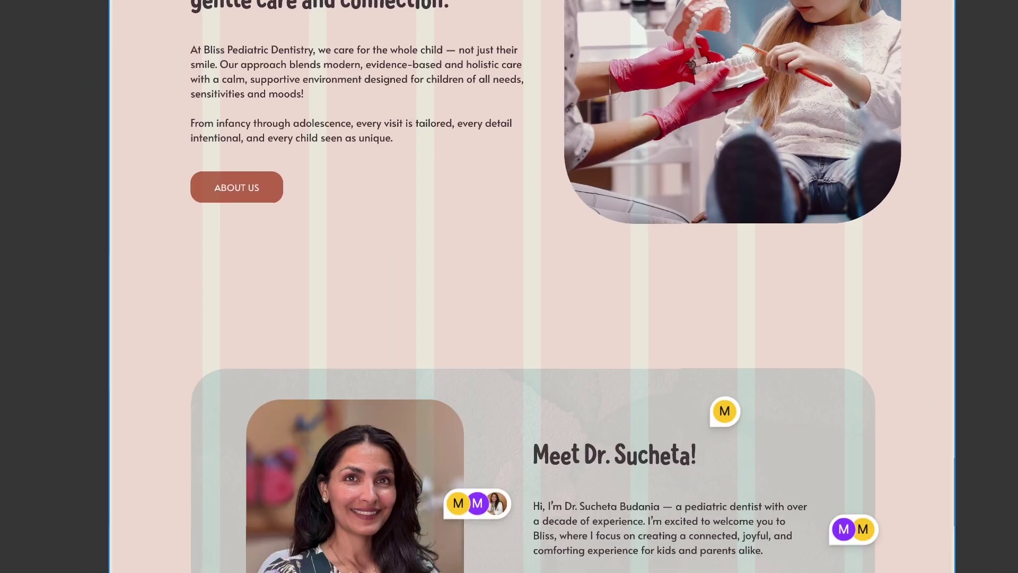
scroll(530, 286, down, 4)
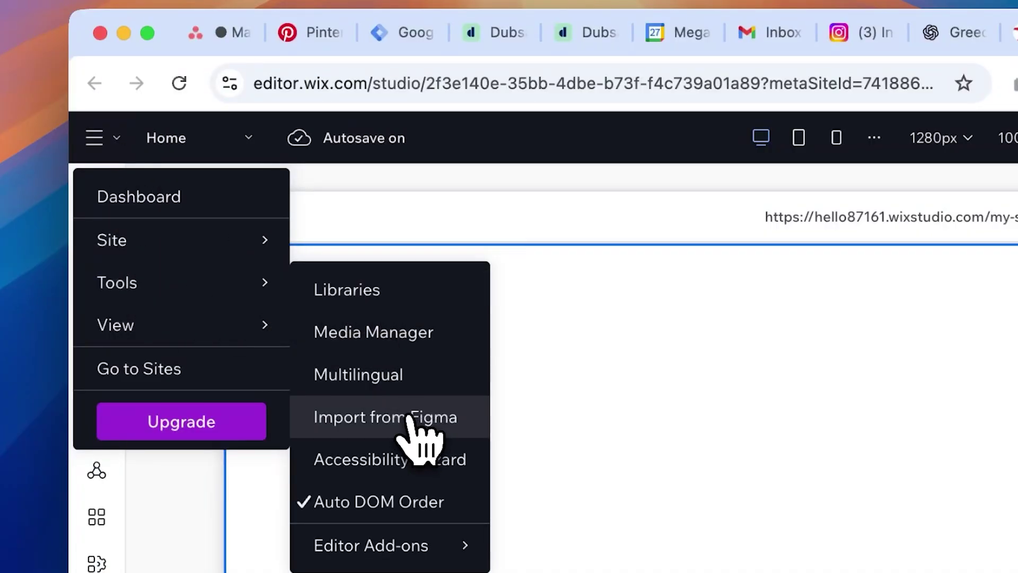
click(410, 419)
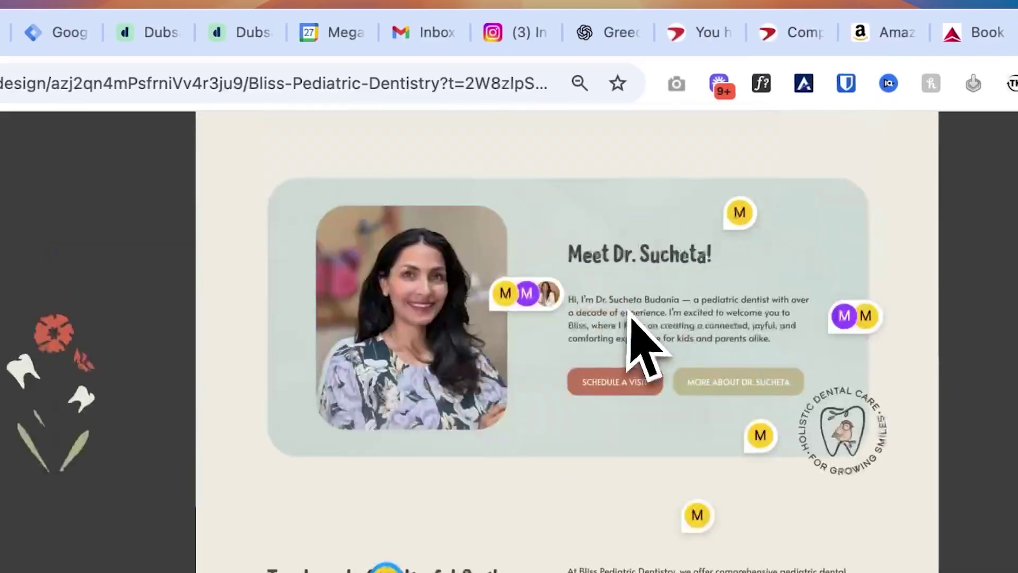
scroll(221, 341, up, 5)
click(1008, 136)
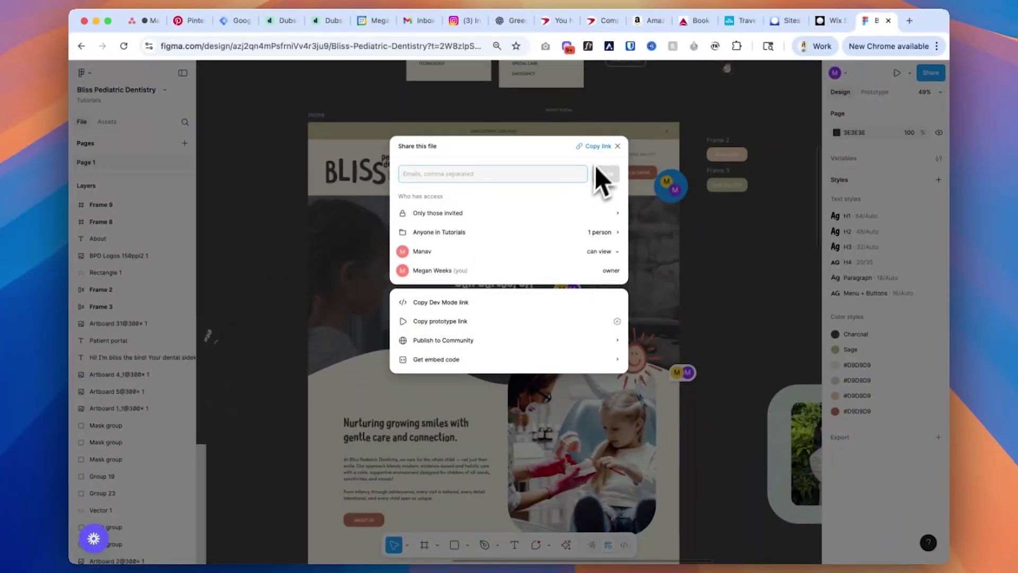
click(599, 147)
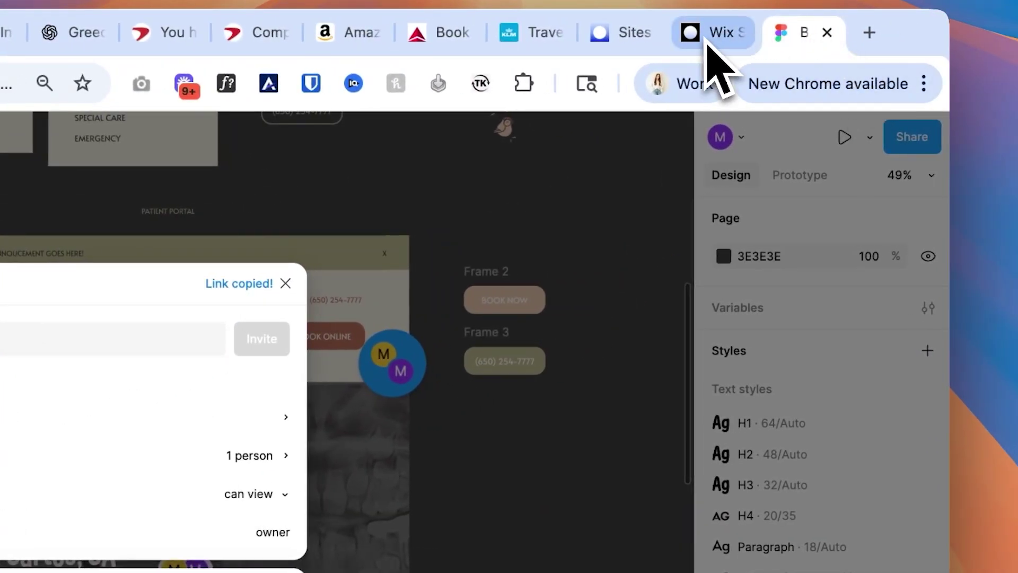
click(710, 32)
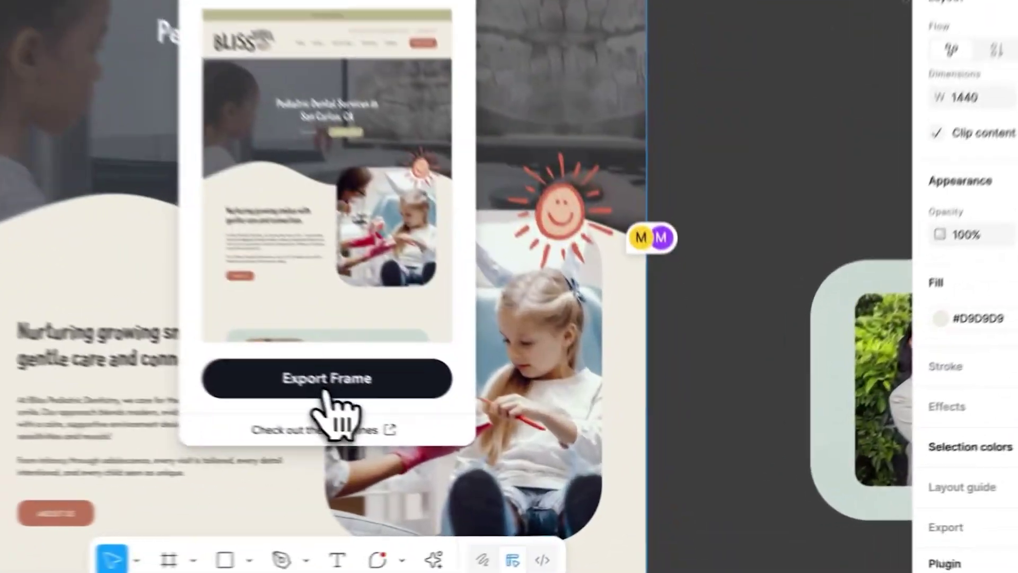
Export the 1440px frame from the Figma plugin and refresh the import in Wix Studio.
click(506, 450)
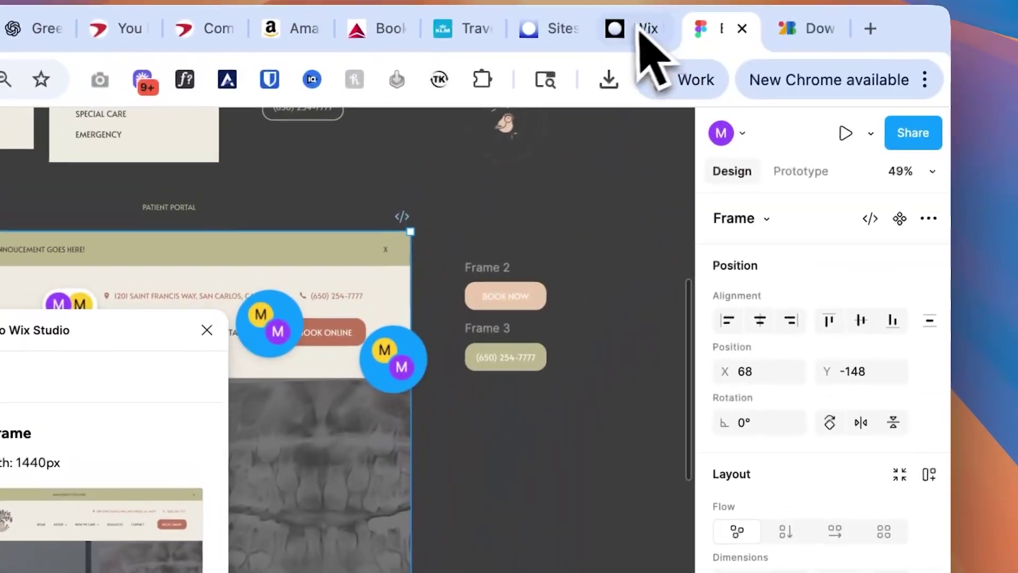
click(647, 41)
click(368, 249)
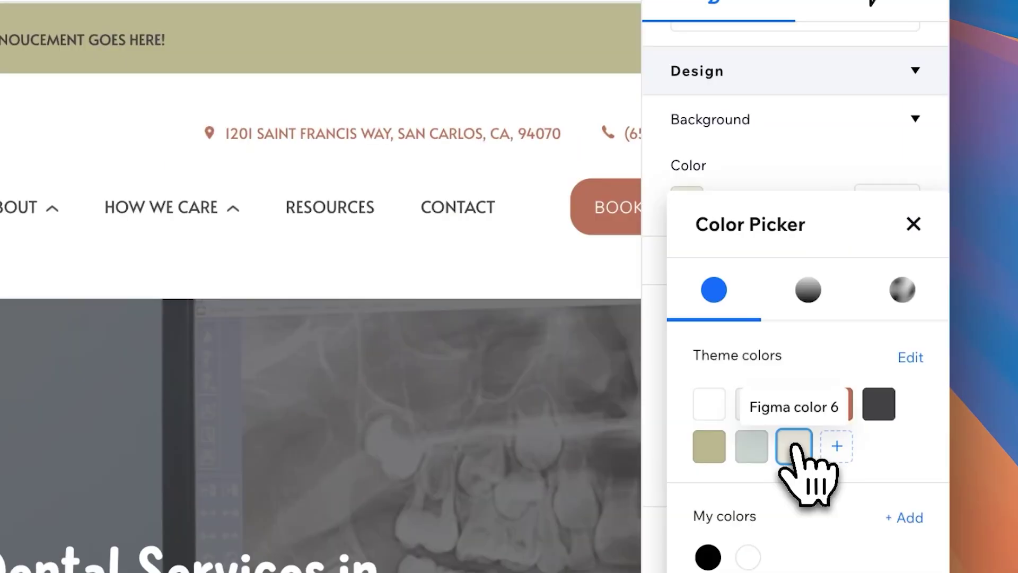
Set the imported Home page's background to the cream theme colour at 100% opacity.
click(794, 447)
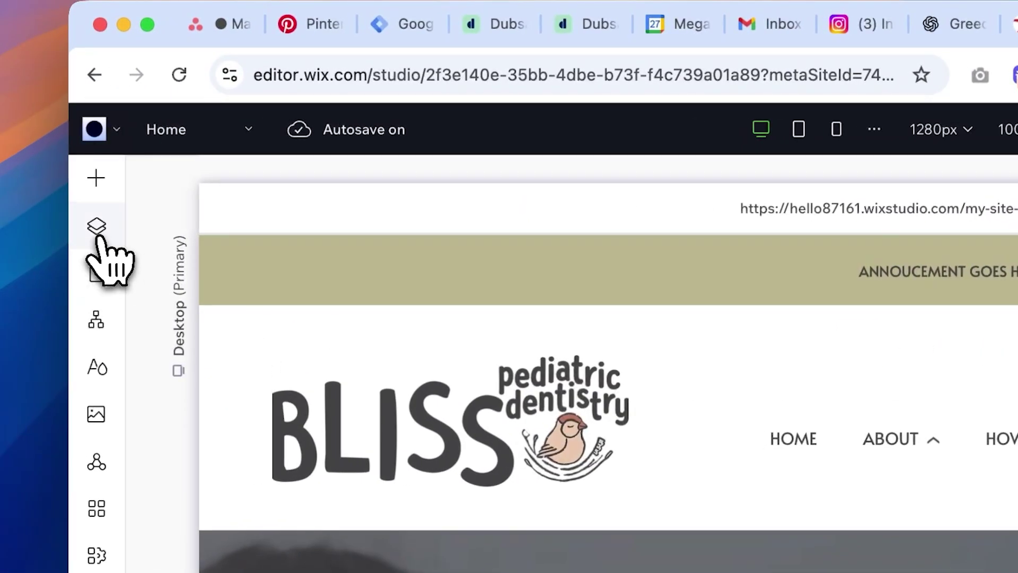
click(95, 228)
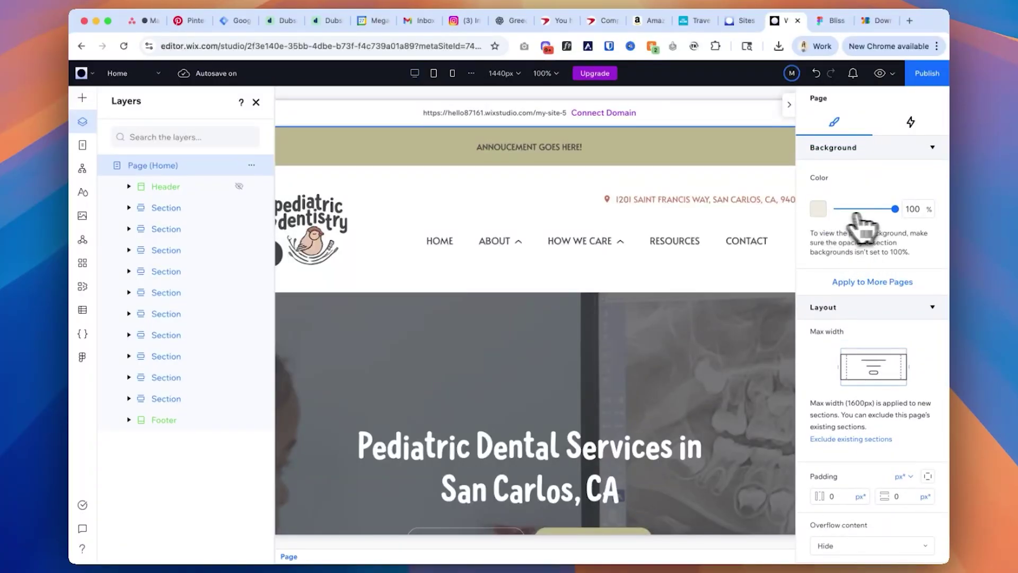
drag(856, 213, 955, 204)
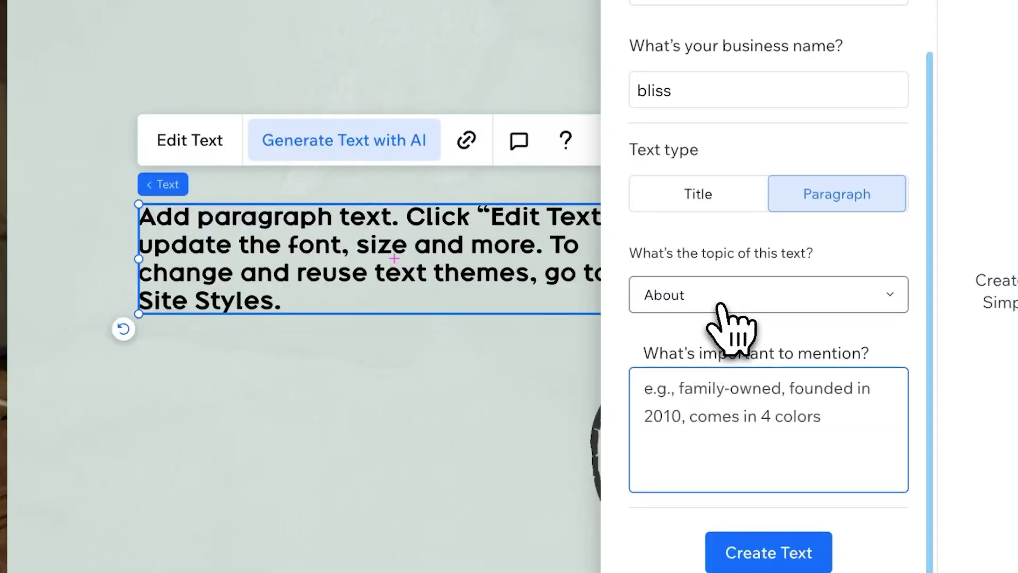
Generate AI Team intro text for Bliss and apply Option 1 to the placeholder paragraph.
click(720, 306)
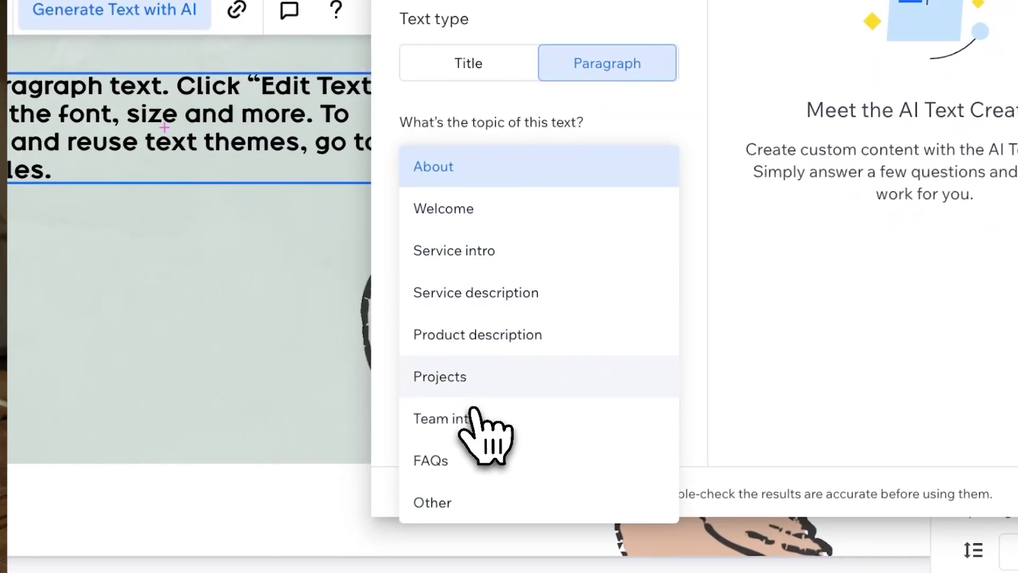
click(682, 549)
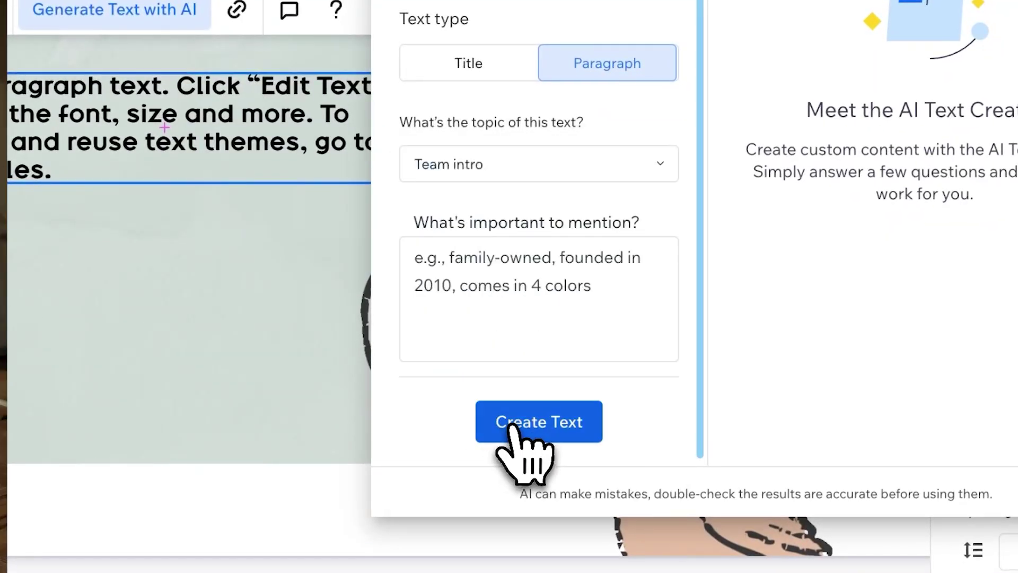
click(510, 425)
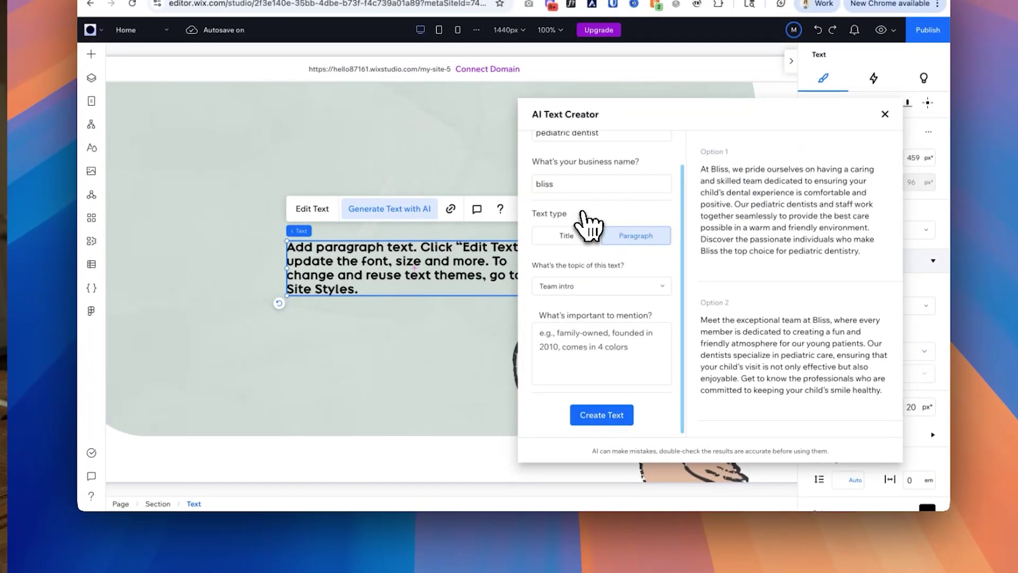
click(785, 210)
Widen the paragraph box to 525 px and give it the Paragraph 2 style.
drag(543, 313, 592, 315)
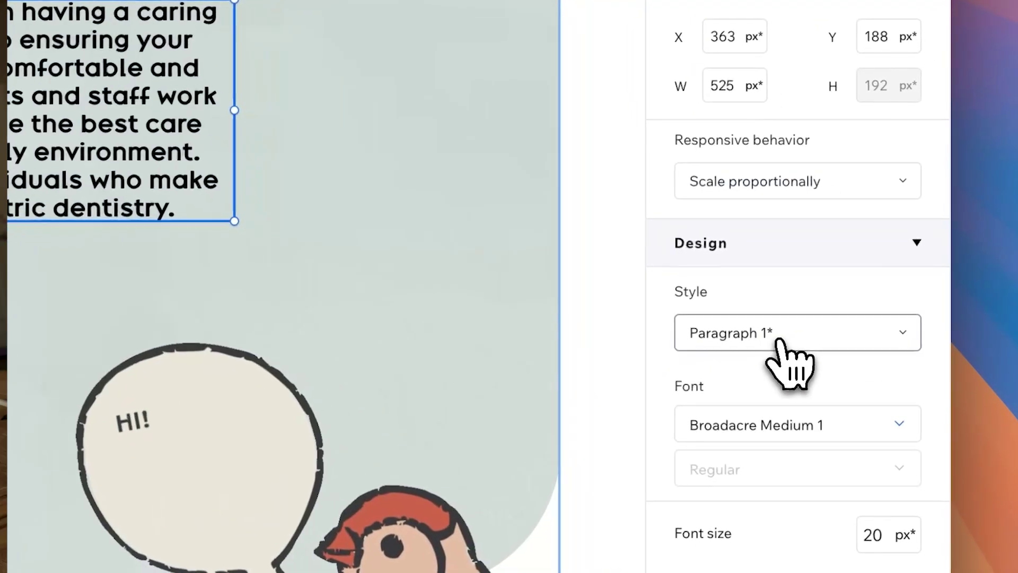
click(779, 336)
scroll(767, 371, down, 5)
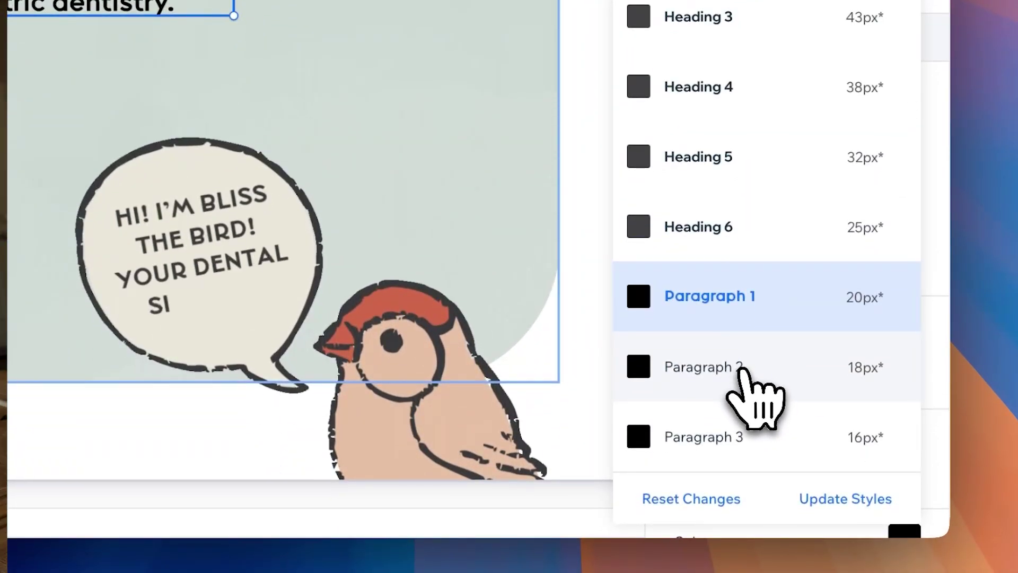
click(755, 350)
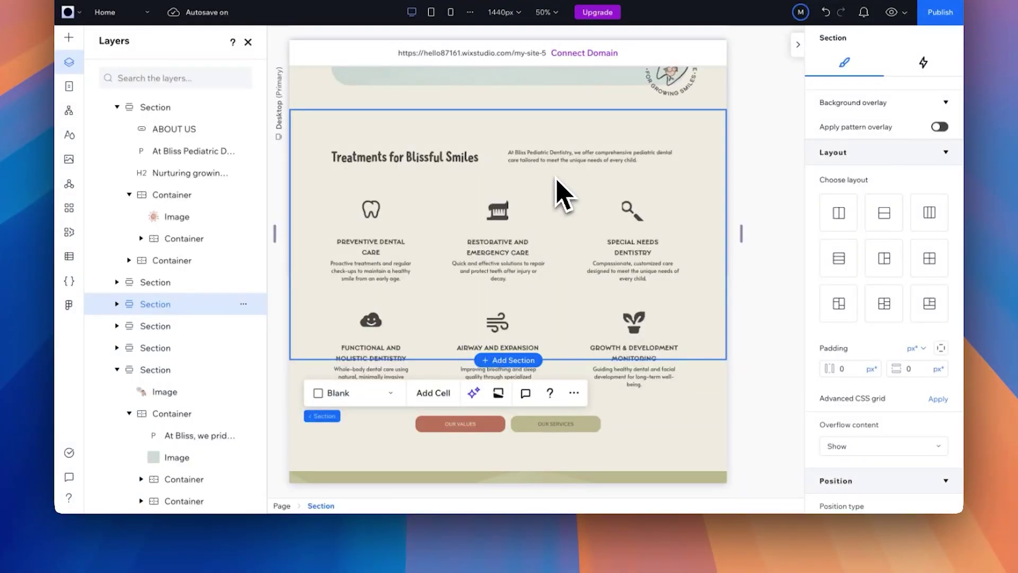
Convert the Treatments section, then the hero section's container, to Advanced CSS grid.
scroll(739, 310, down, 1)
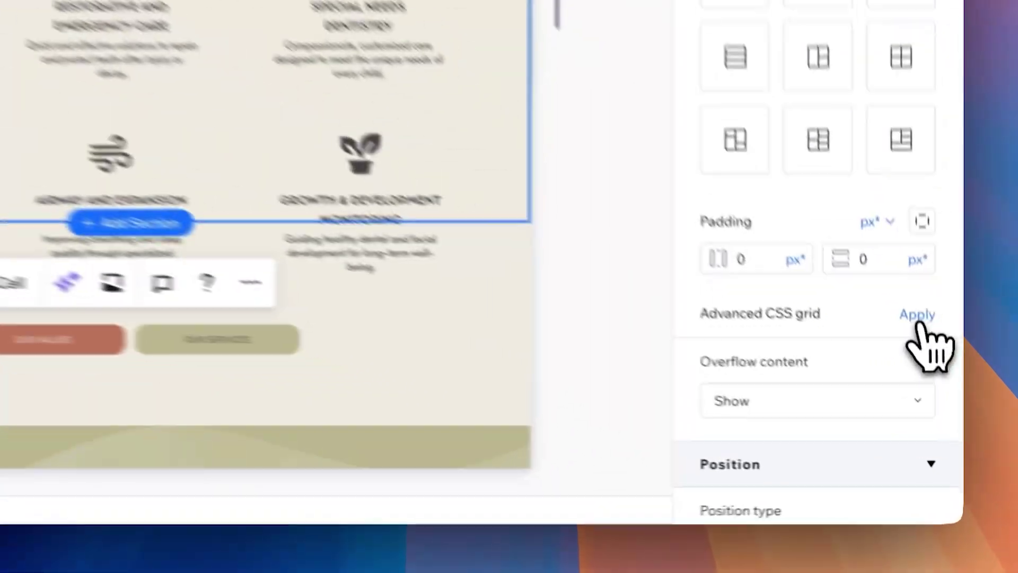
click(938, 398)
click(610, 321)
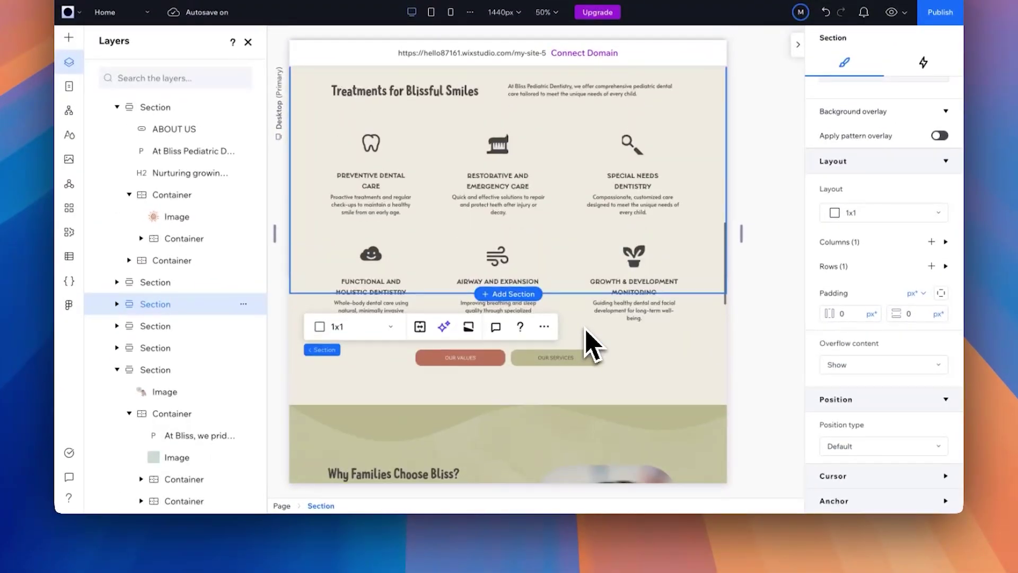
scroll(587, 341, up, 10)
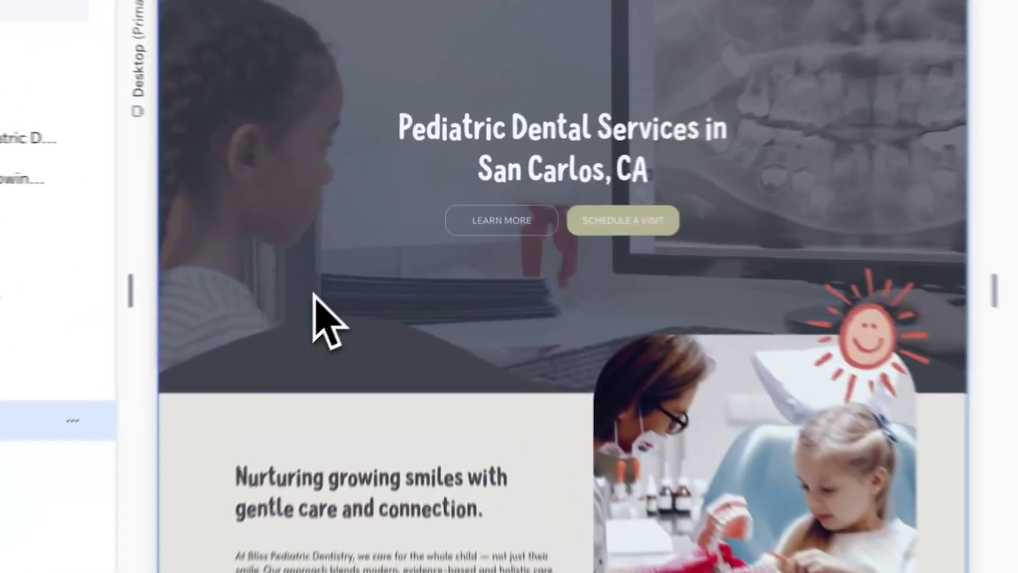
click(384, 188)
click(385, 188)
scroll(385, 189, up, 2)
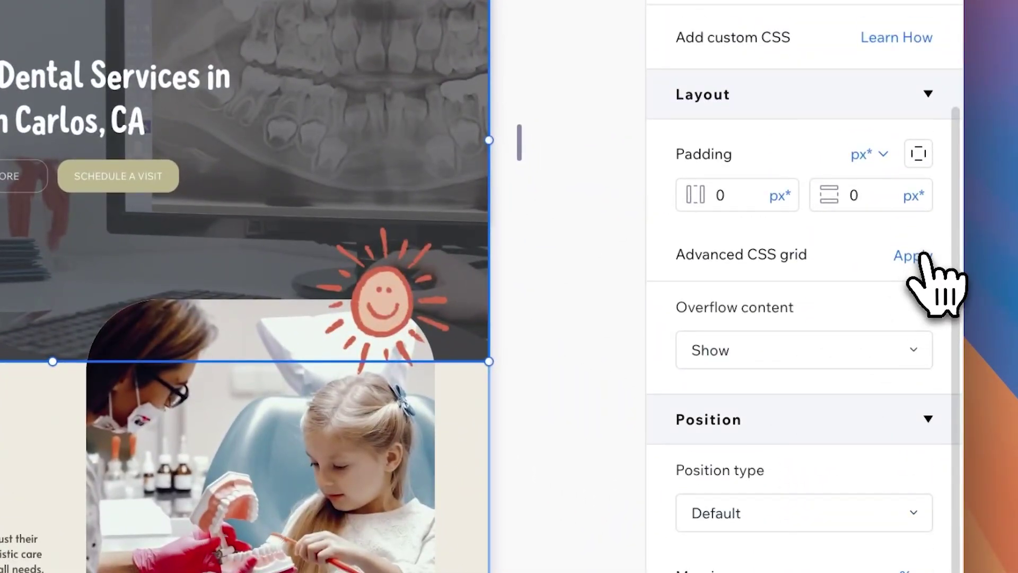
click(910, 254)
Give the hero 50 px horizontal padding and set its Overflow to Show.
scroll(905, 102, down, 3)
scroll(864, 284, down, 4)
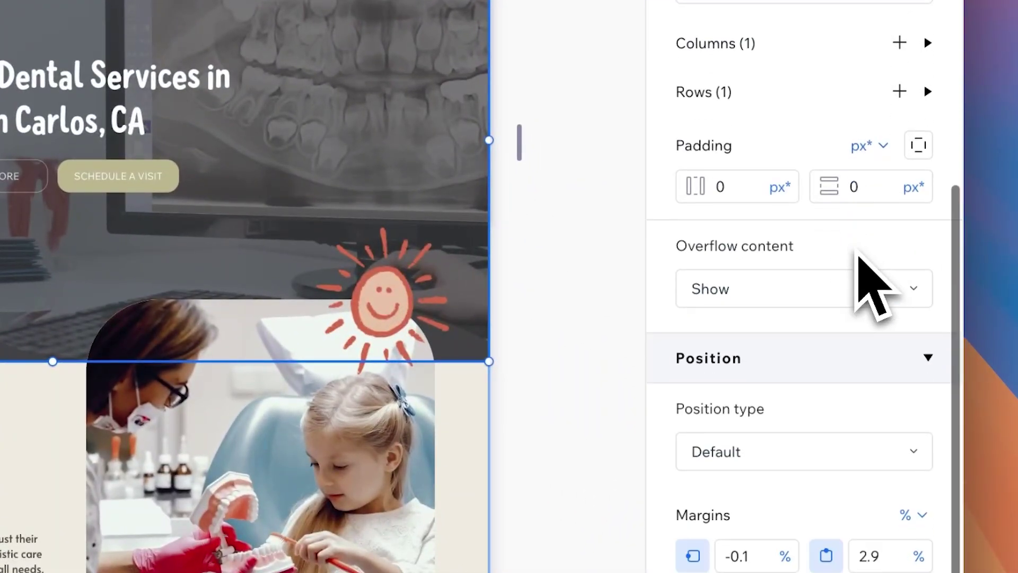
click(735, 157)
text(50)
key(Return)
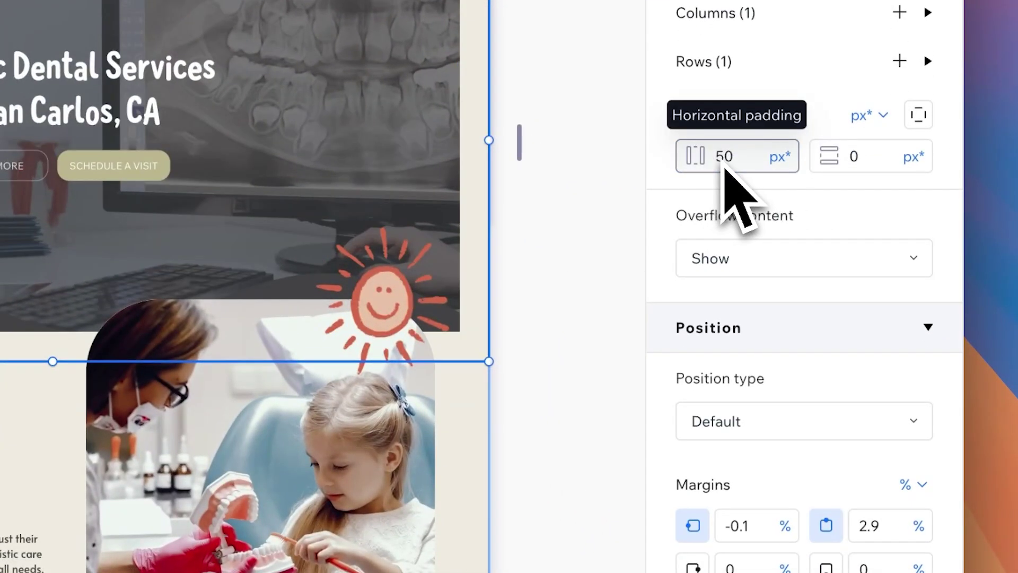
scroll(740, 222, down, 2)
click(750, 172)
click(771, 175)
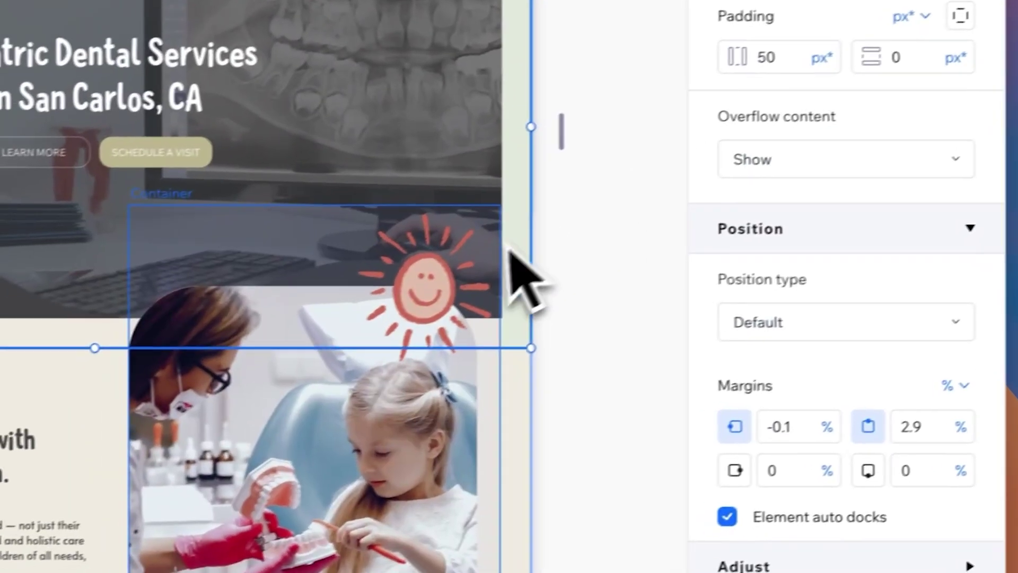
scroll(385, 228, down, 8)
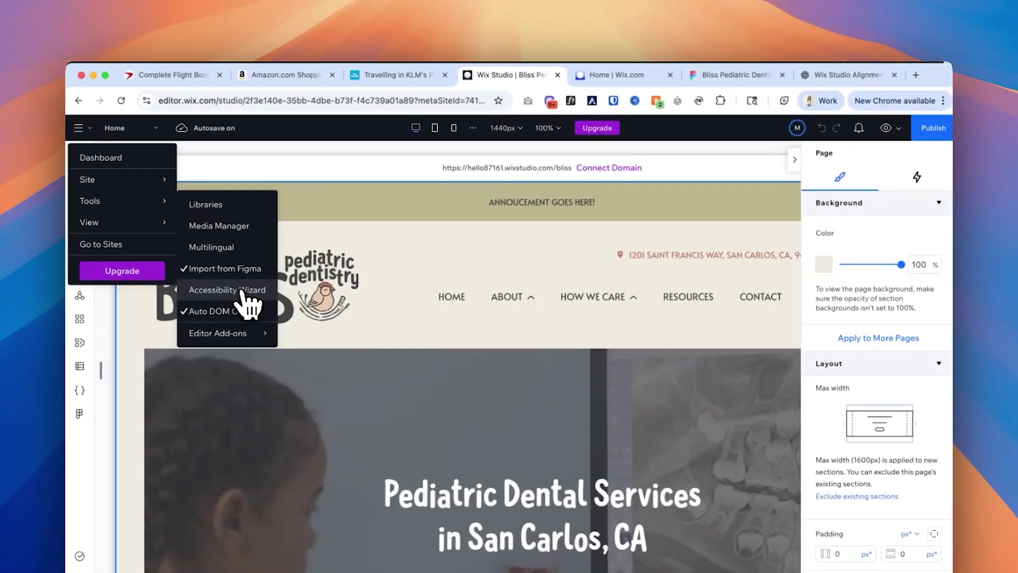
Start a Get Client Feedback request, add a recipient, and copy its shareable review link.
mouse_move(162, 184)
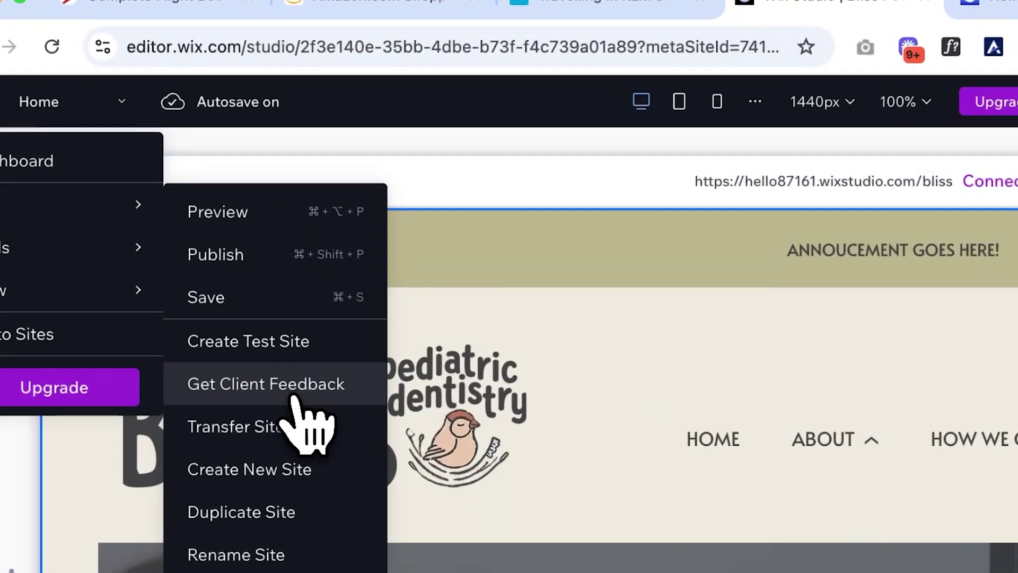
click(295, 392)
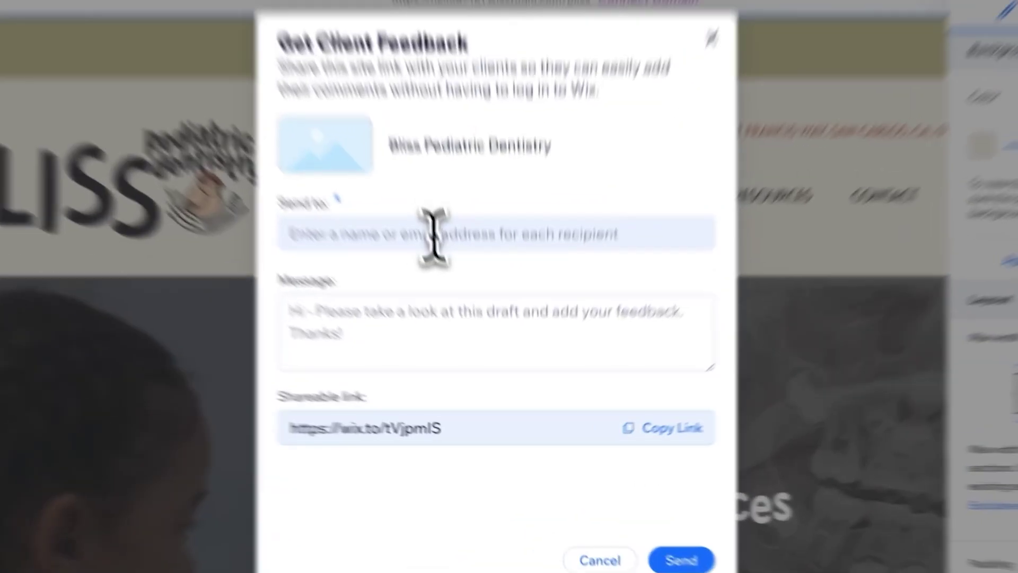
click(472, 317)
click(465, 351)
click(334, 313)
click(689, 414)
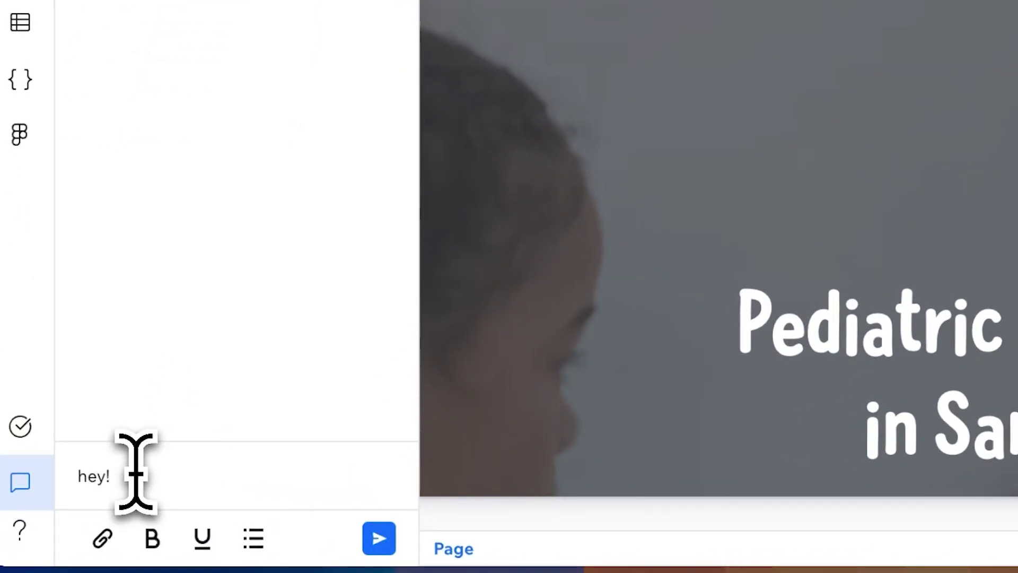
Complete the hero comment as 'hey! I love this area!' and post it.
text(I l)
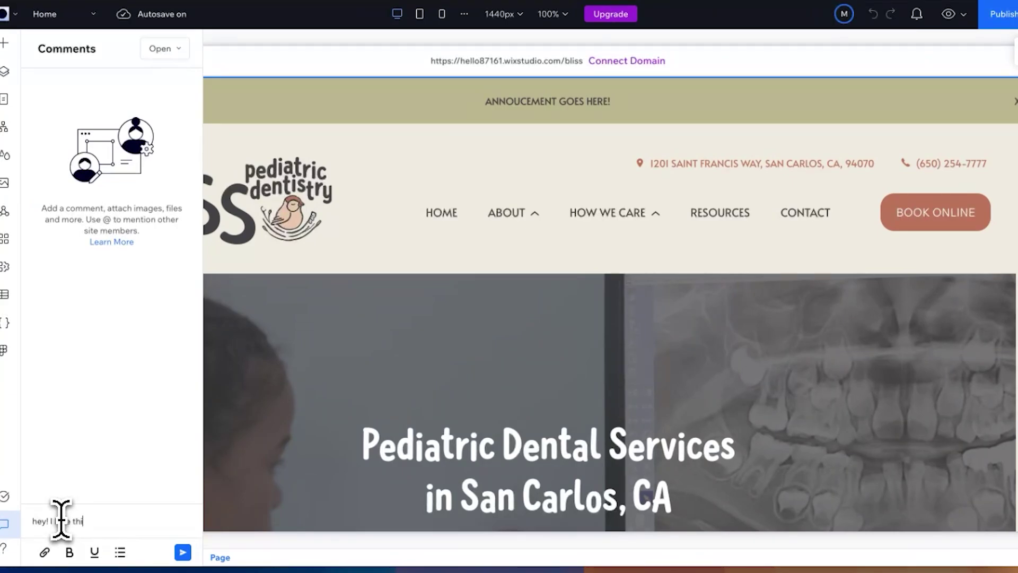
text(ove this area!)
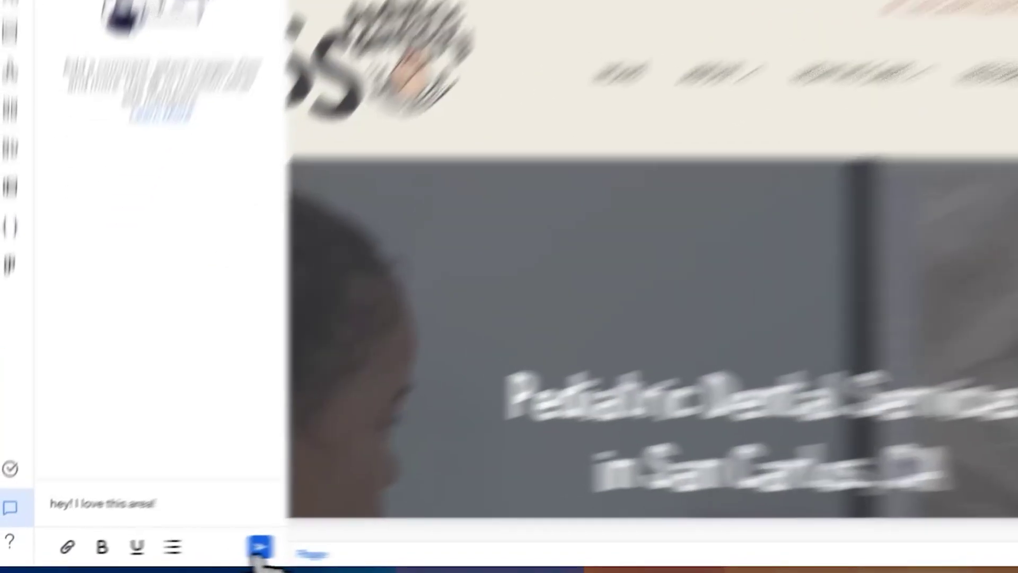
click(183, 552)
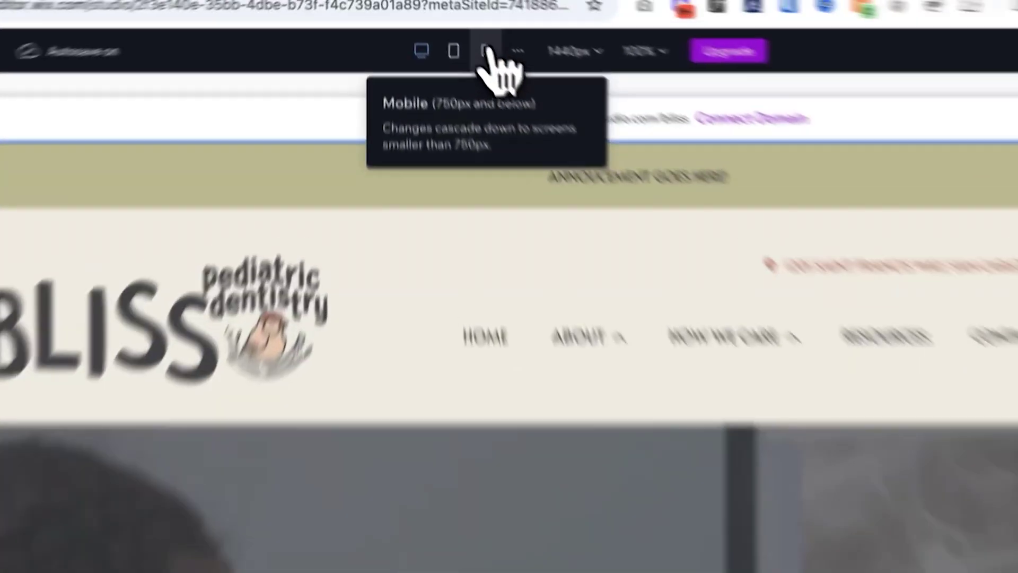
Switch to the Mobile breakpoint and cancel the rejected 350 px custom breakpoint.
click(484, 50)
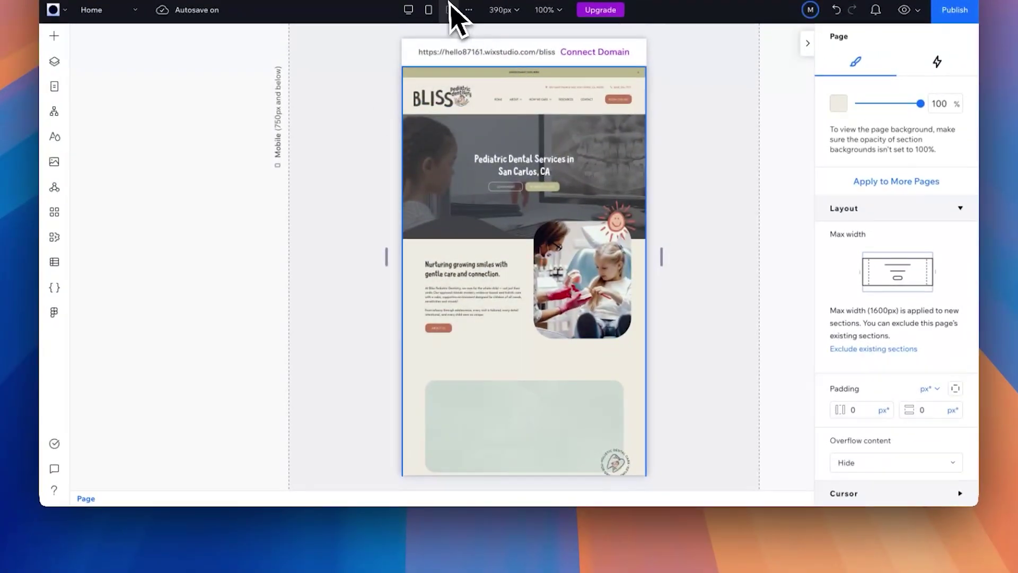
scroll(526, 339, down, 10)
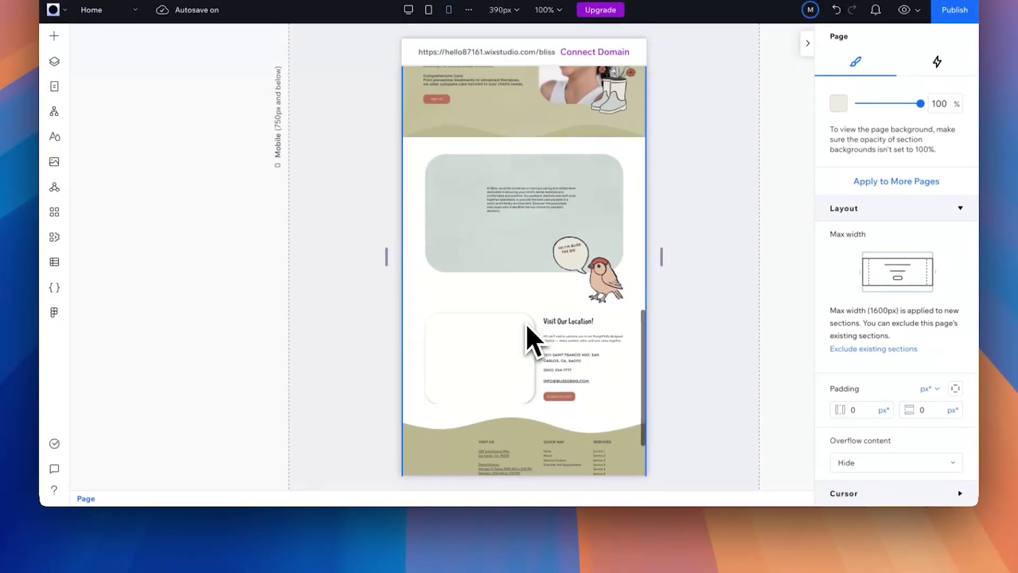
scroll(528, 339, up, 10)
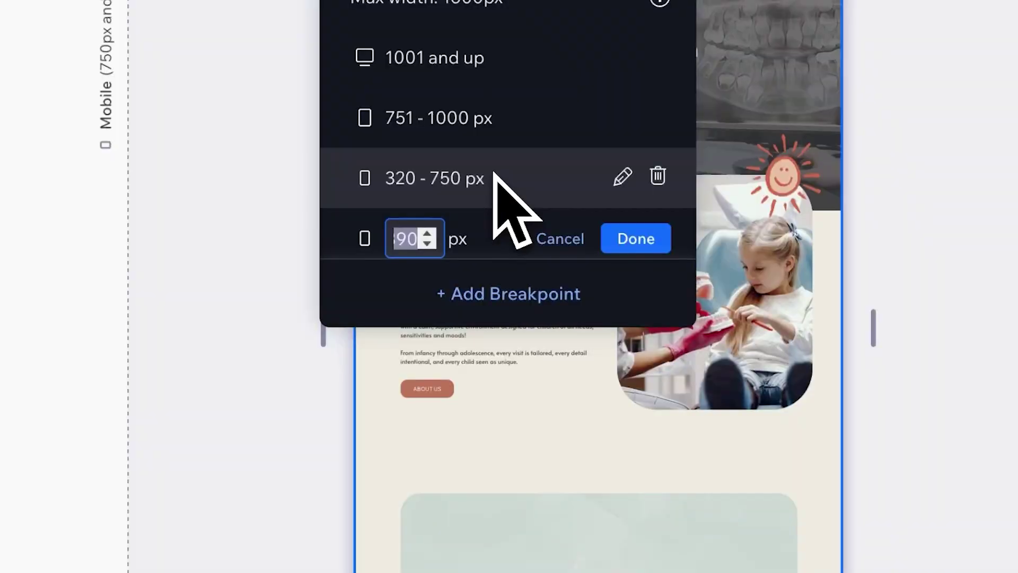
text(350)
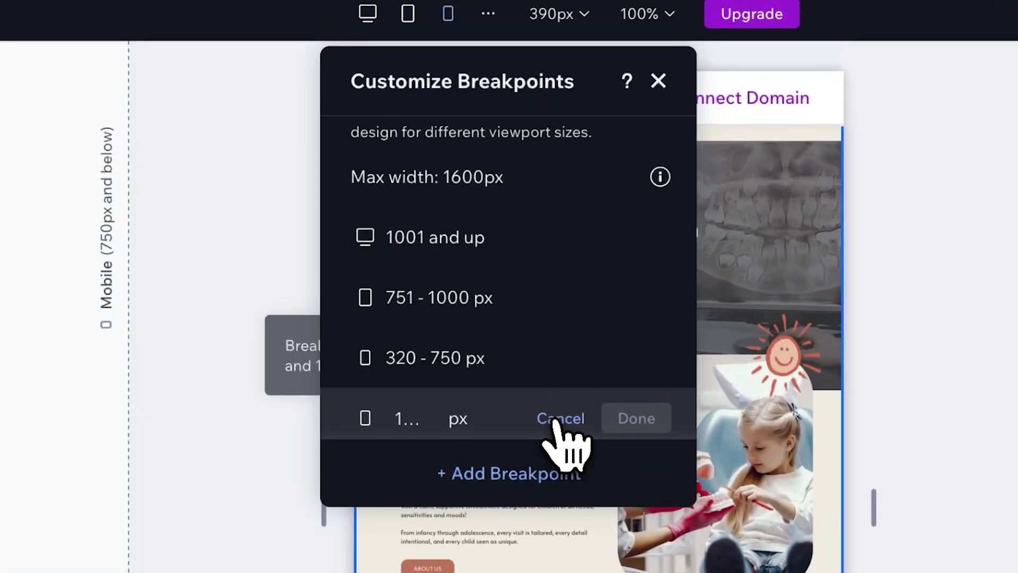
click(504, 212)
key(Escape)
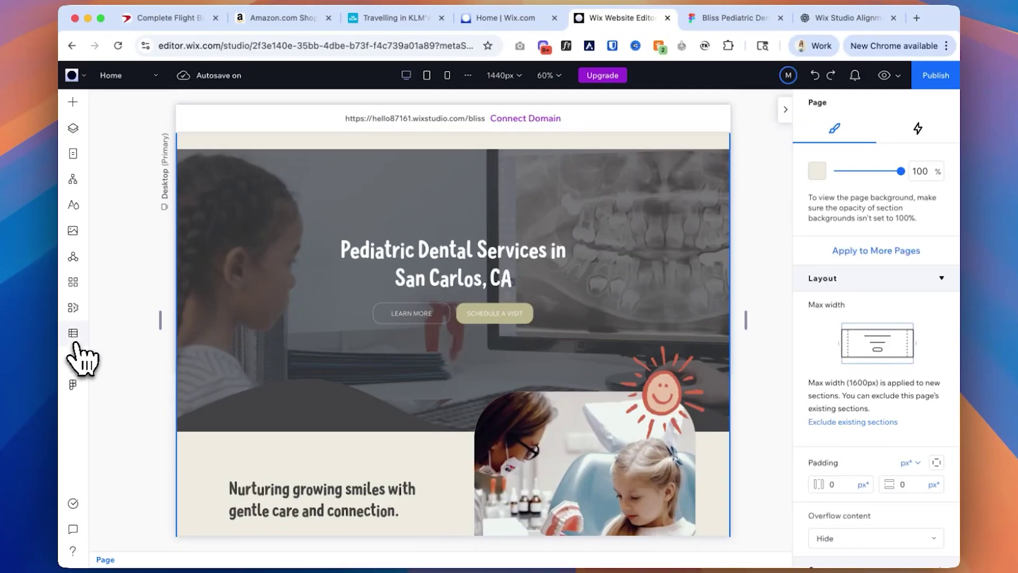
Open the CMS panel from the left toolbar to see its content management introduction.
click(77, 339)
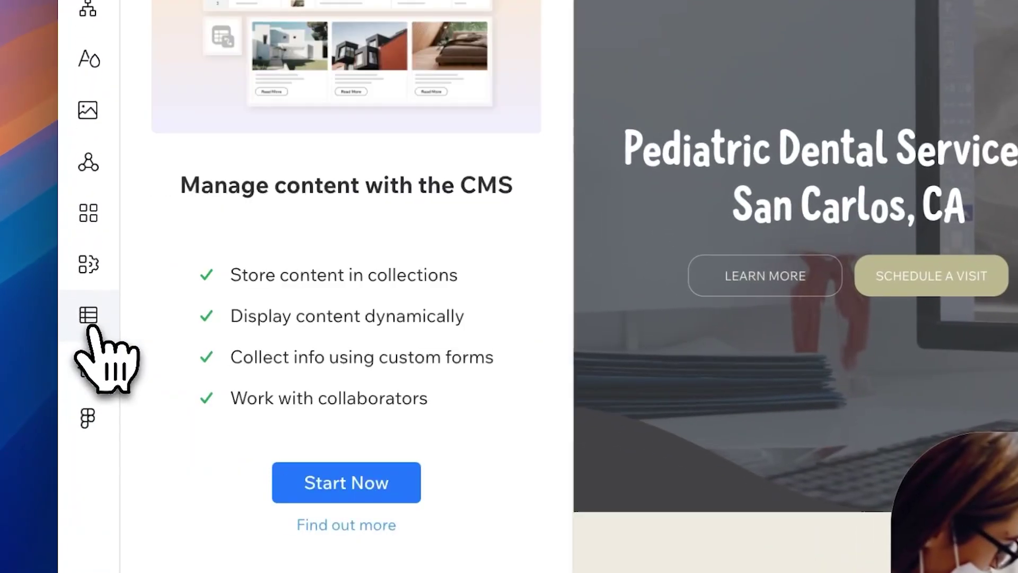
Start the CMS setup and add the Portfolio preset from the preset list.
click(200, 416)
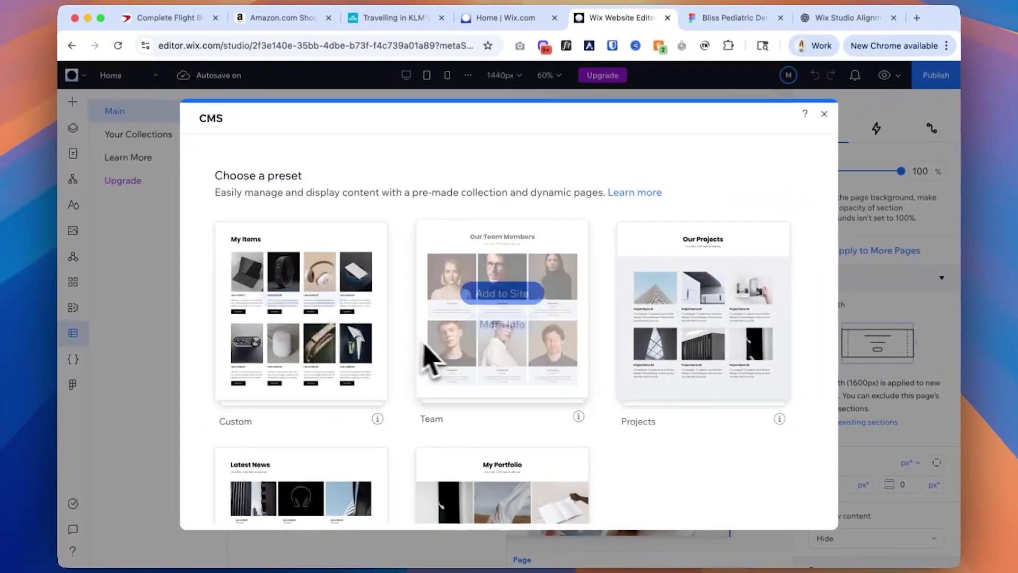
scroll(643, 473, down, 5)
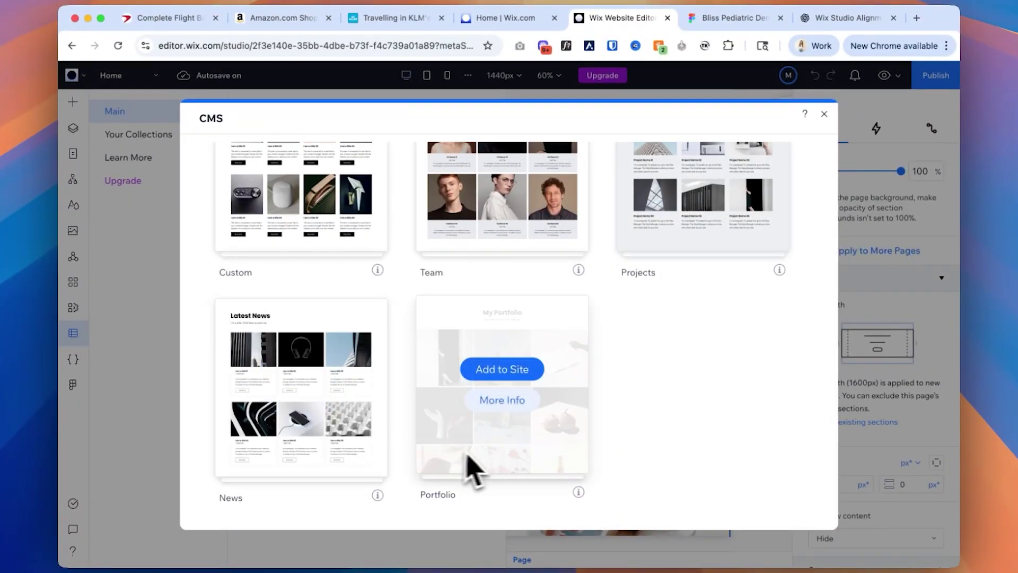
scroll(709, 245, up, 2)
scroll(483, 470, down, 2)
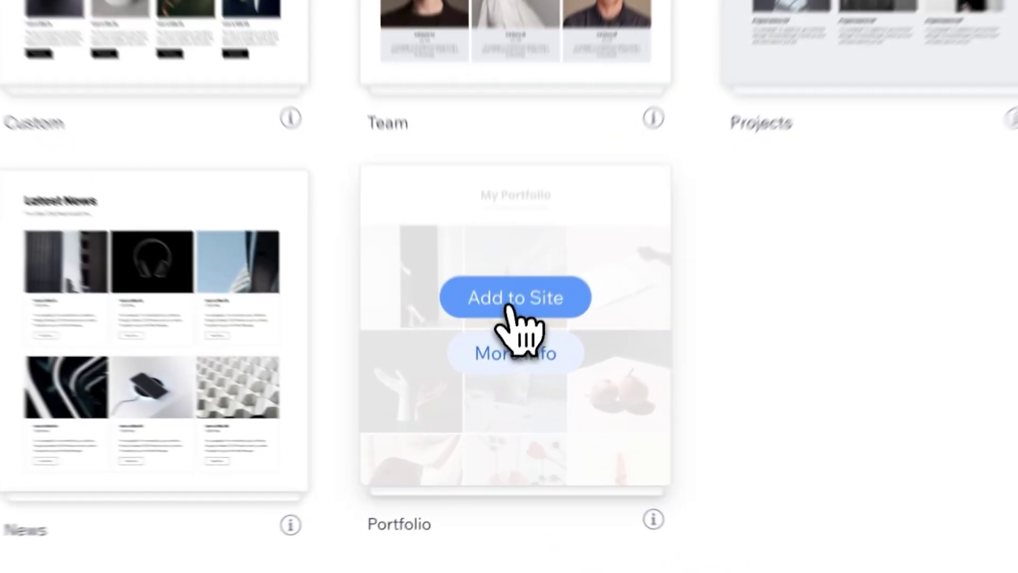
click(509, 307)
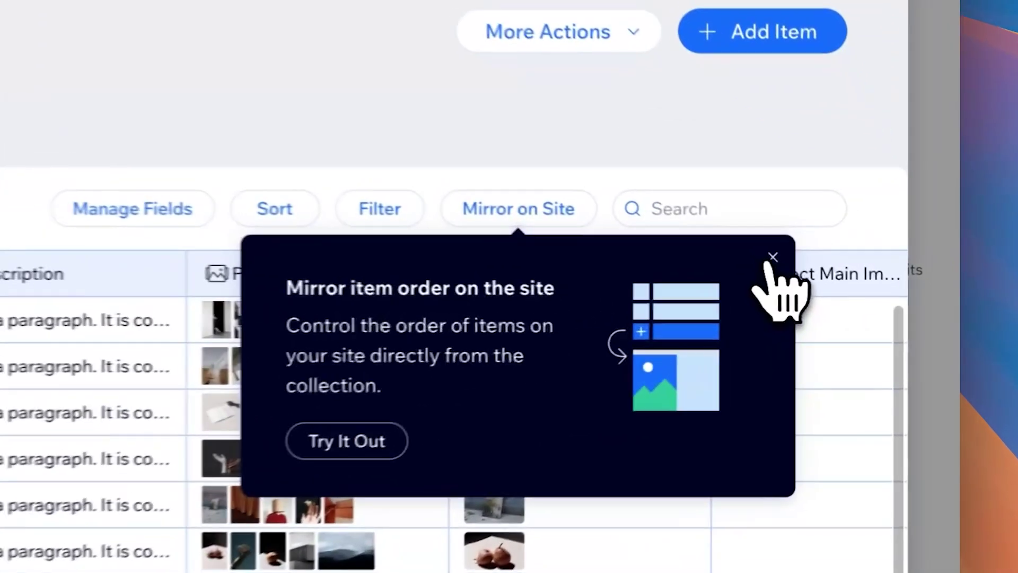
Dismiss the mirror item order notice and open Project Name One for editing.
click(861, 277)
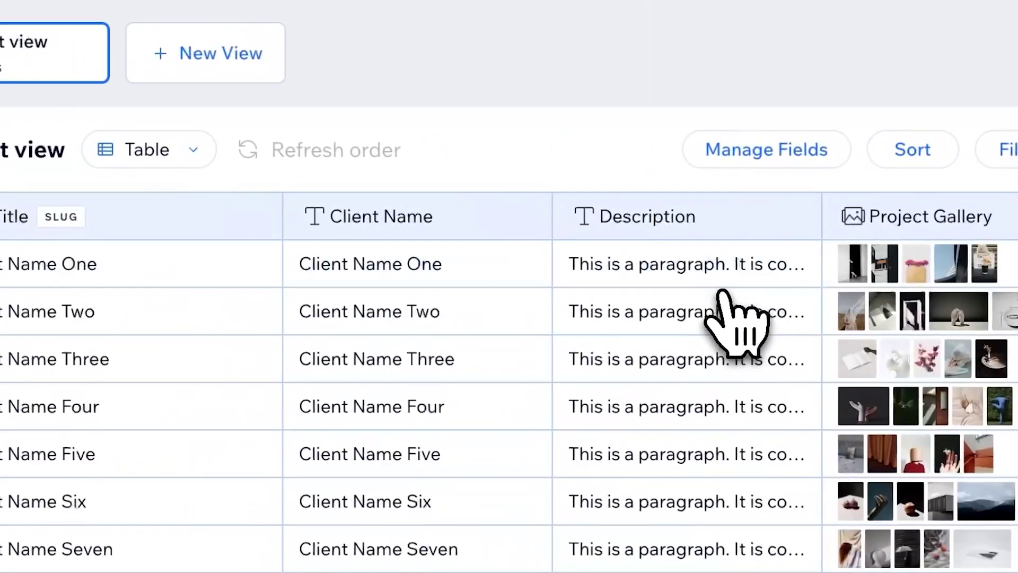
click(360, 209)
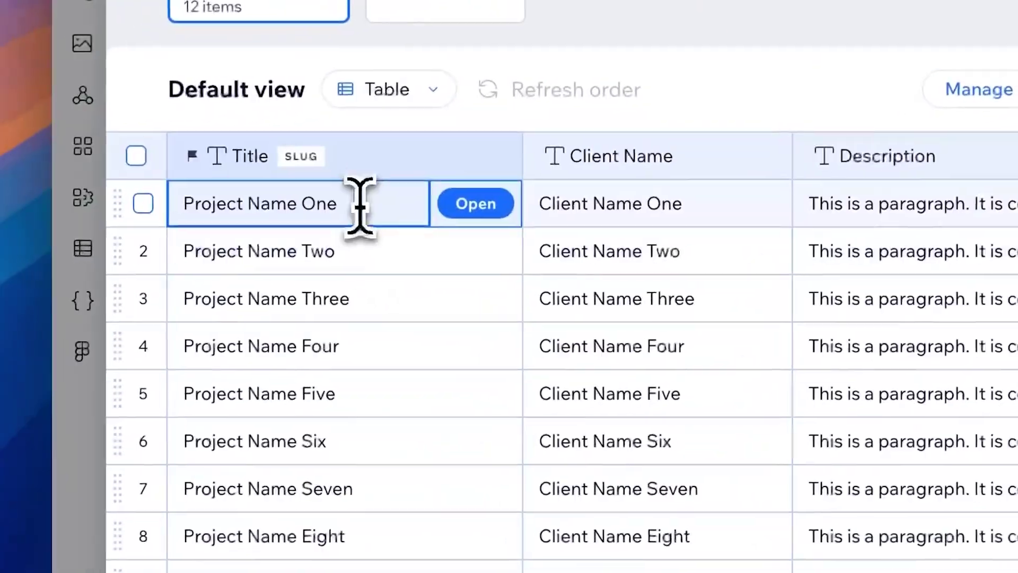
click(474, 204)
Preview the generated portfolio item page in a new tab and scroll through it.
scroll(660, 409, down, 10)
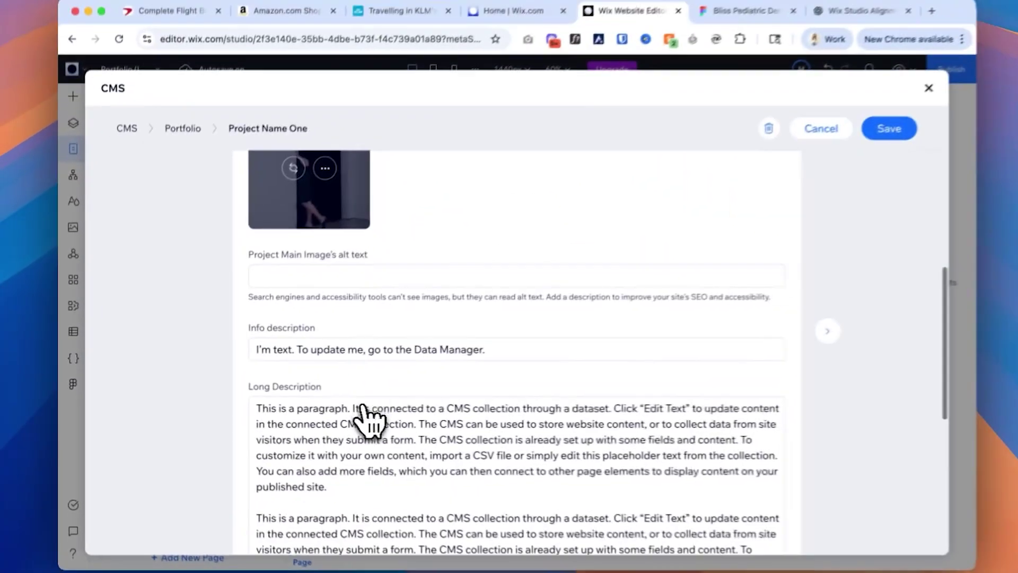
scroll(366, 420, down, 10)
scroll(411, 420, up, 10)
scroll(425, 421, down, 8)
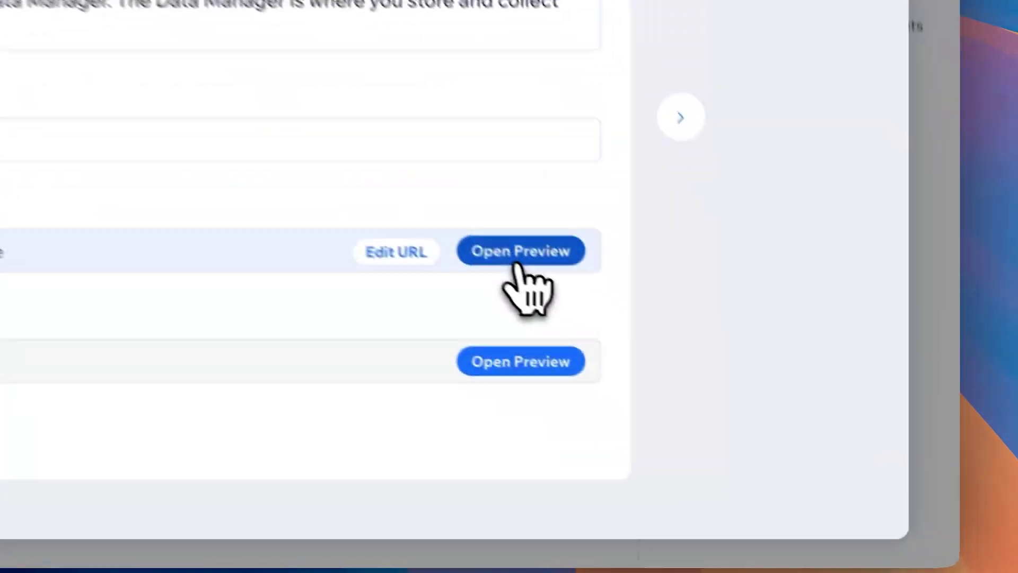
click(496, 241)
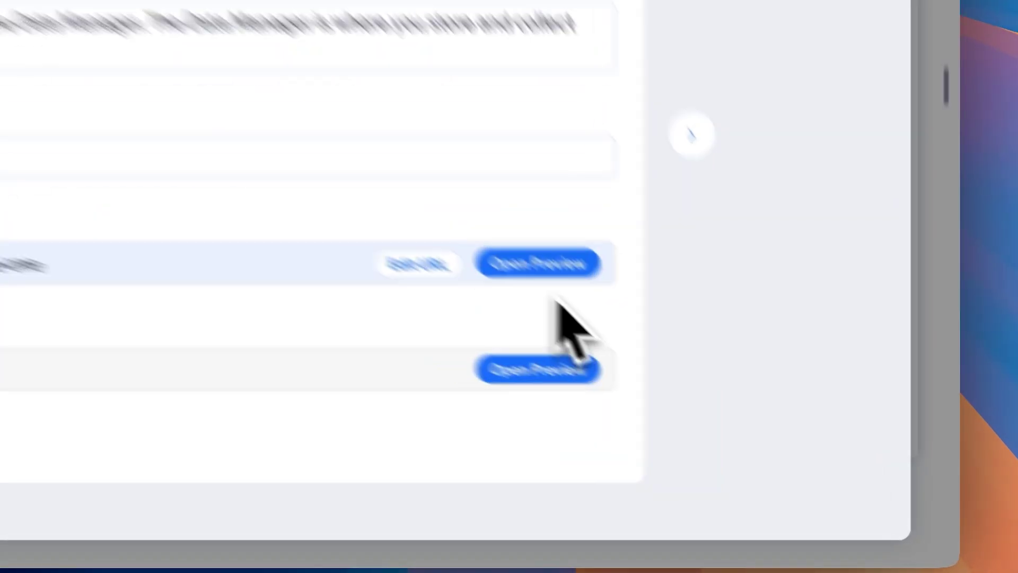
scroll(732, 421, down, 15)
scroll(731, 404, down, 10)
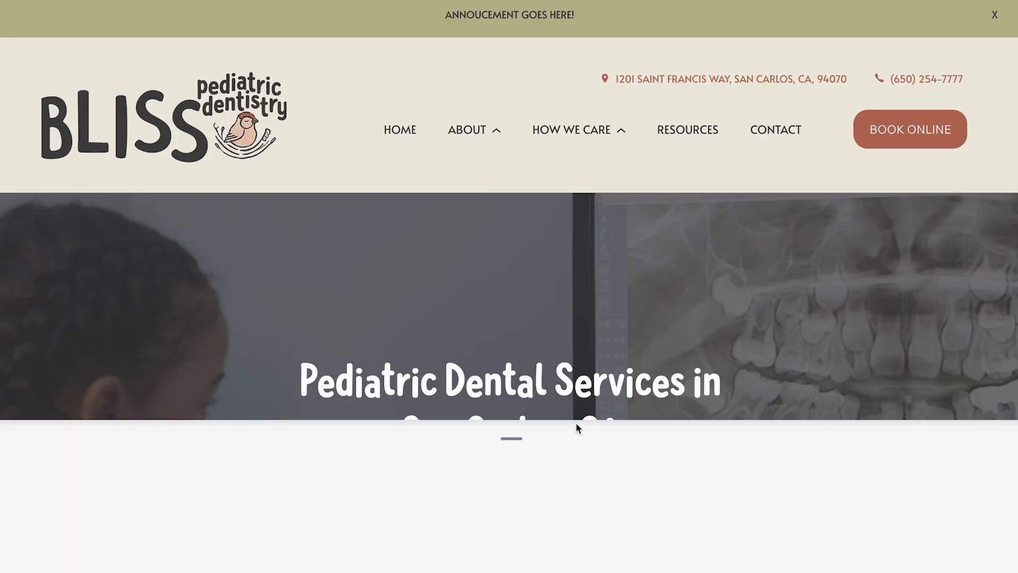
drag(515, 438, 514, 530)
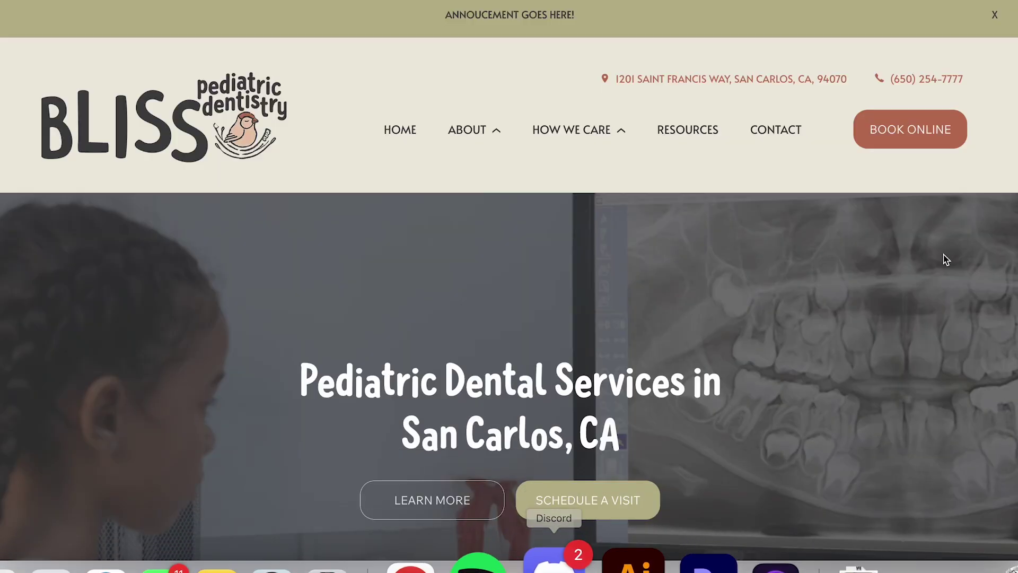
scroll(963, 295, down, 3)
scroll(961, 295, down, 15)
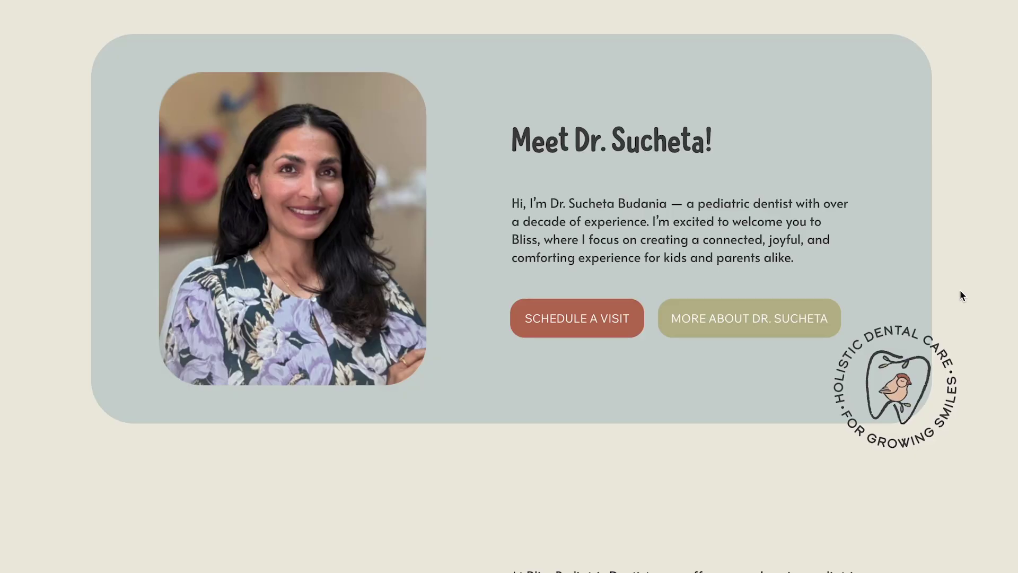
scroll(961, 295, down, 7)
scroll(961, 295, down, 15)
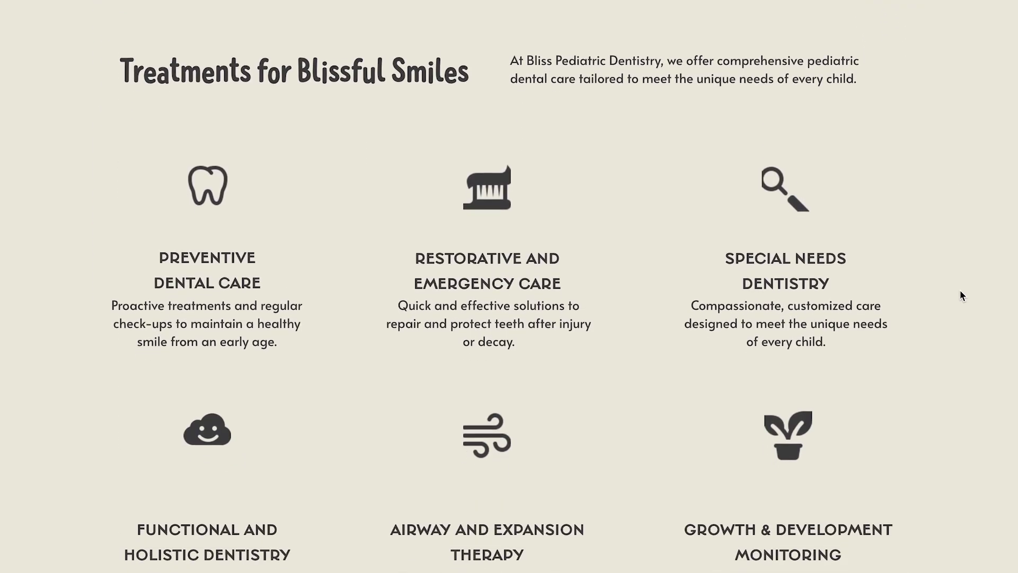
scroll(961, 295, down, 3)
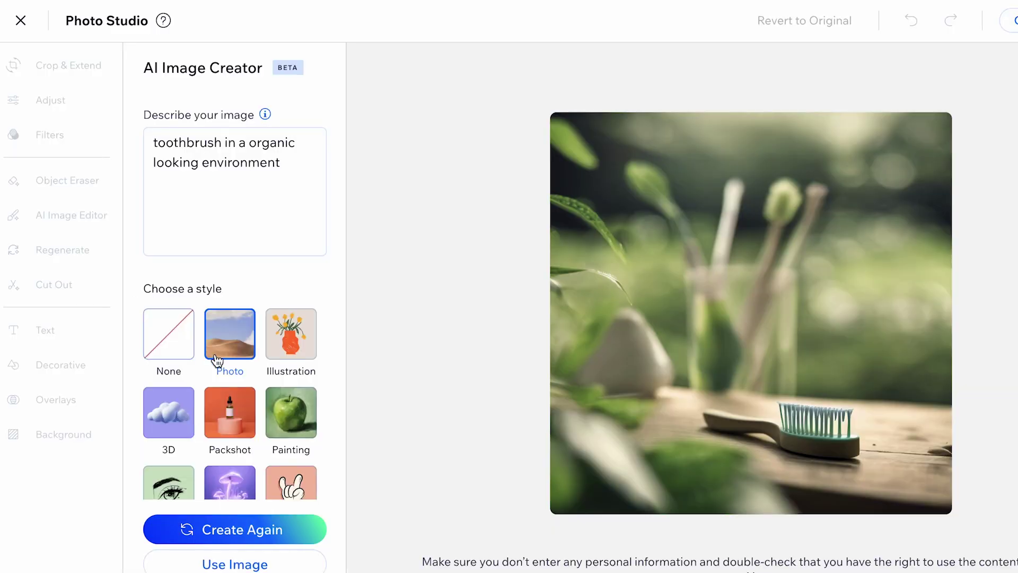
Regenerate the Packshot-style toothbrush image in an organic setting from the same description.
click(235, 523)
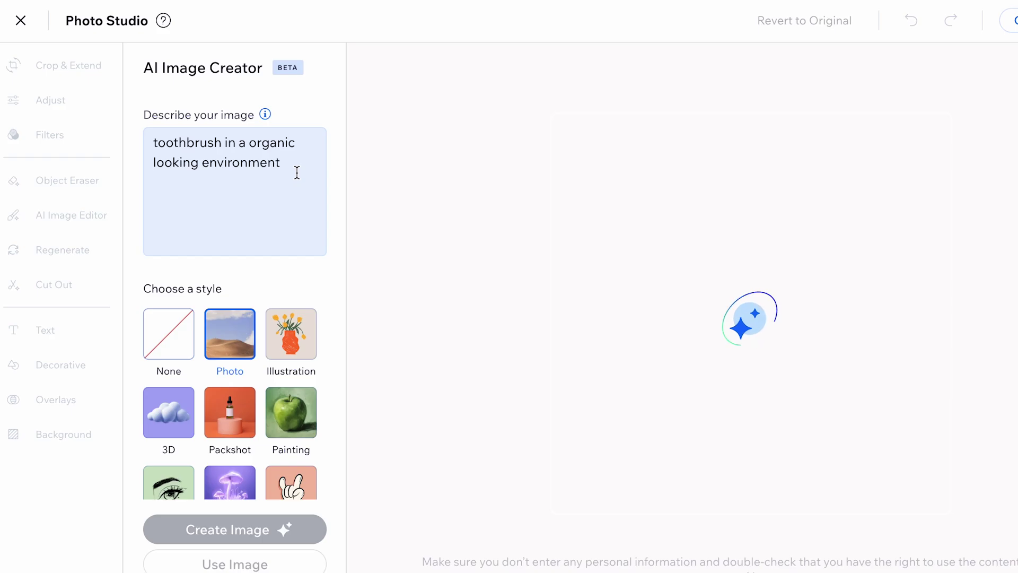